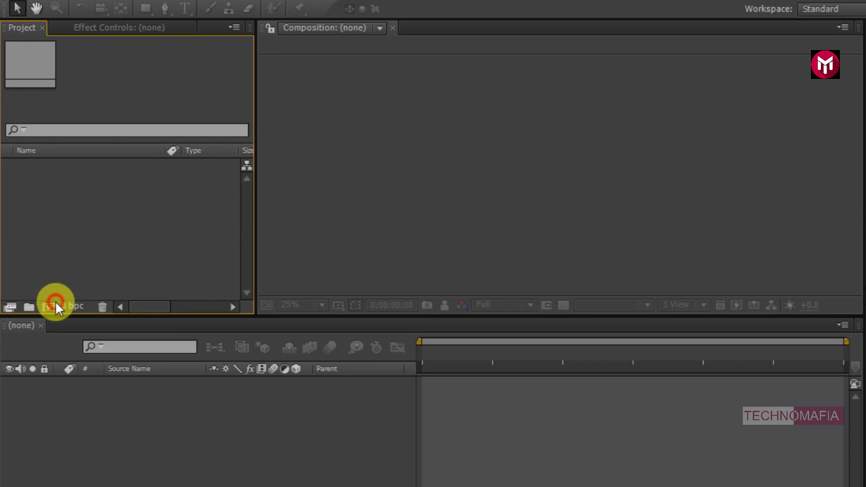
Create a new 1920×1080, 30 fps composition named 'Smoke Text' lasting 0:00:05:00
click(55, 302)
text(Smoke Text)
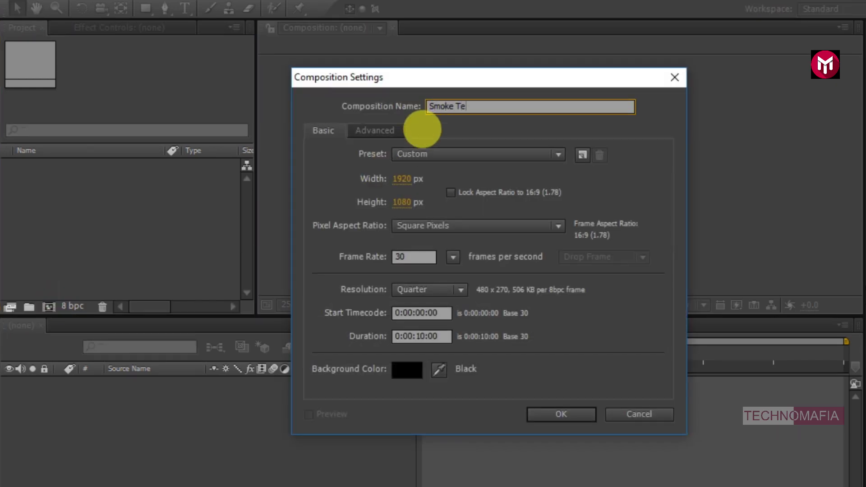
click(424, 338)
key(BackSpace)
text(5)
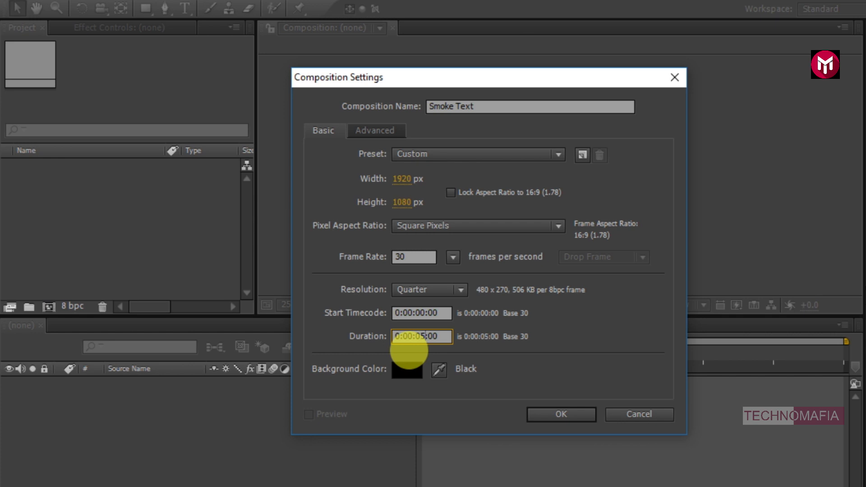
click(541, 414)
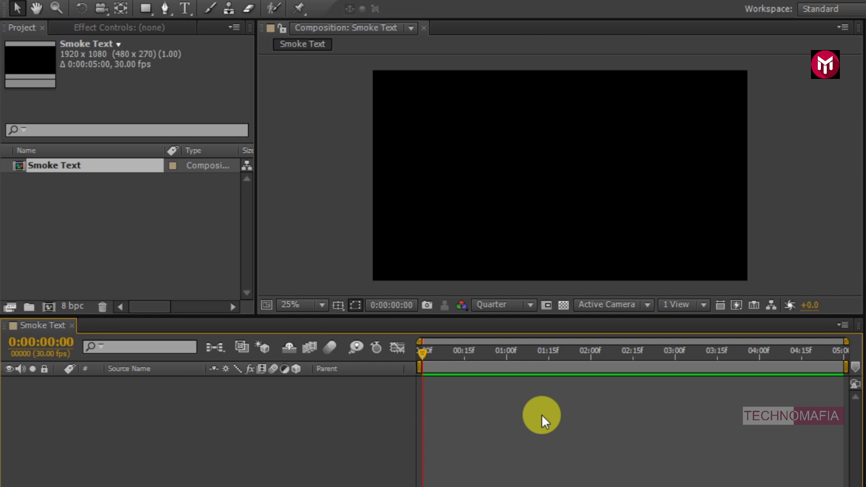
Add a text layer reading 'ANIMATION' in the composition viewer
click(189, 8)
click(532, 175)
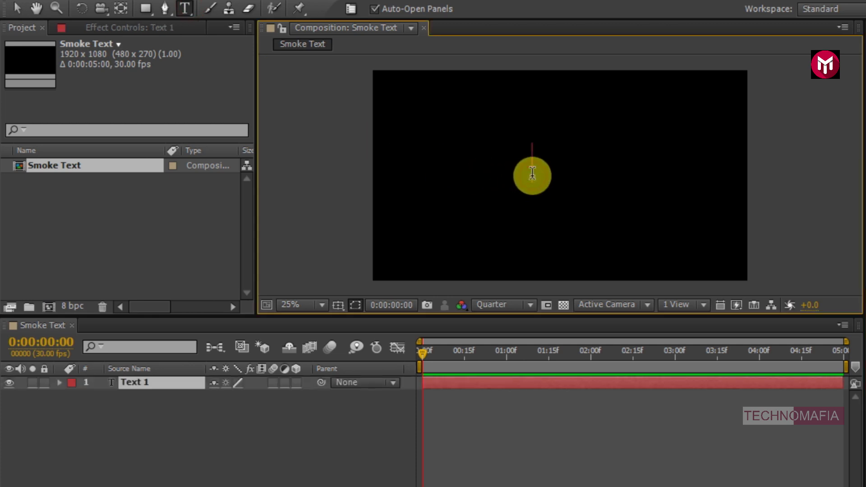
text(ANIM)
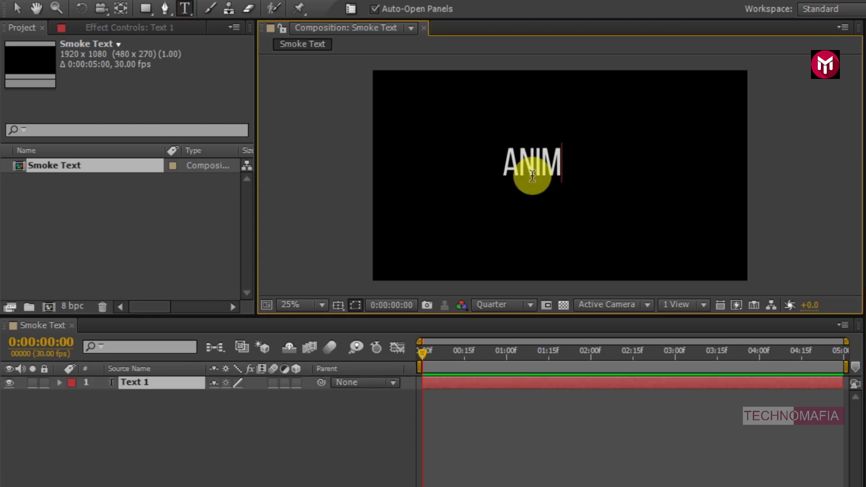
text(ATION)
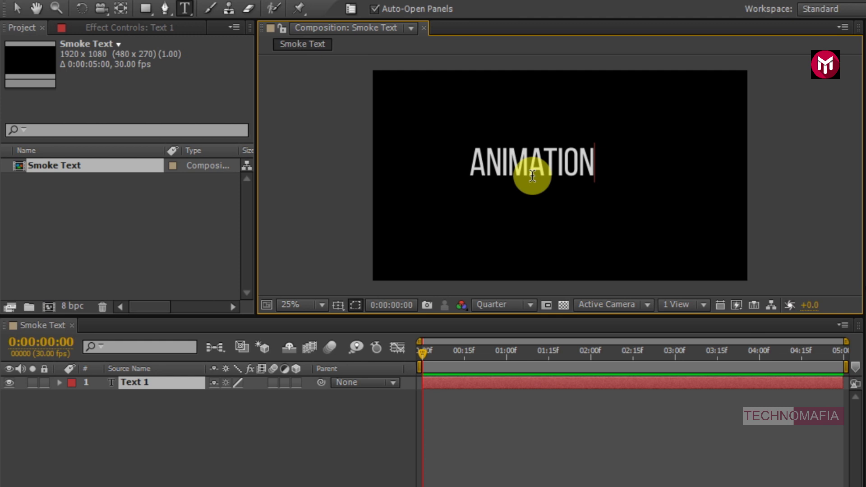
Centre the ANIMATION text horizontally and vertically in the frame
click(742, 298)
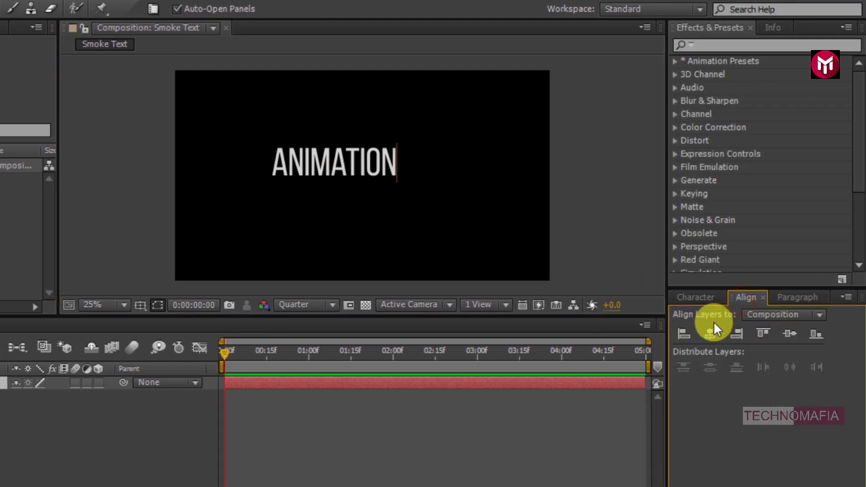
click(710, 333)
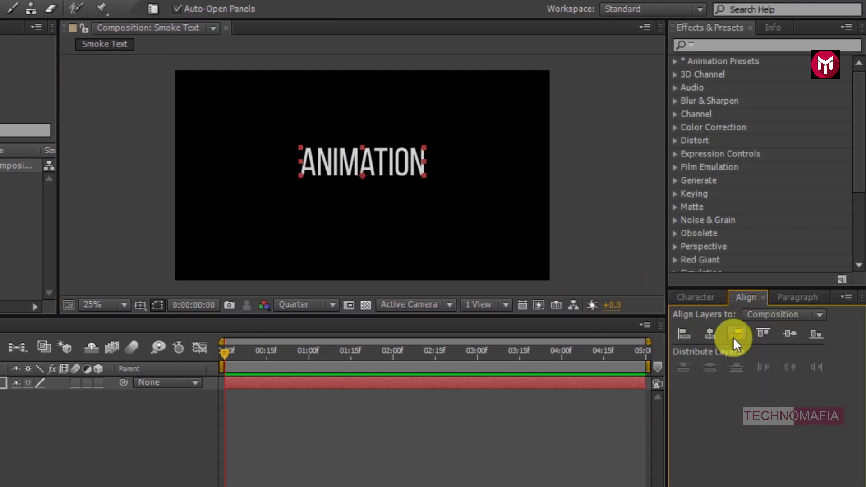
click(789, 334)
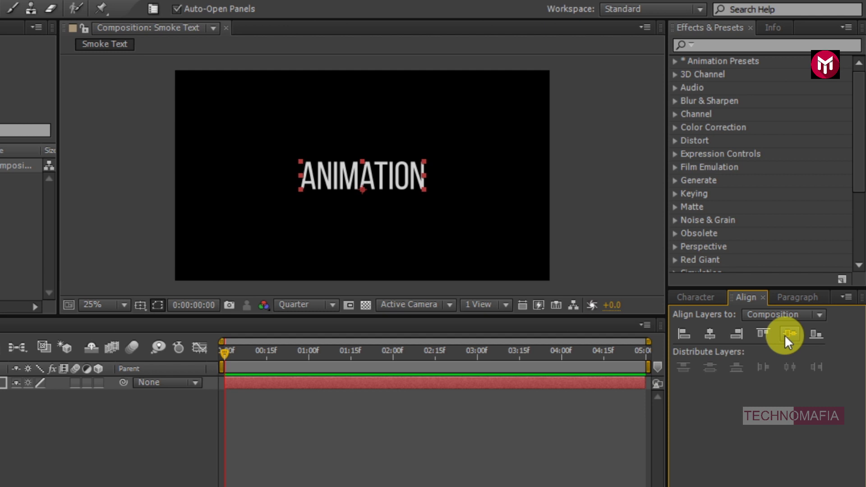
click(137, 383)
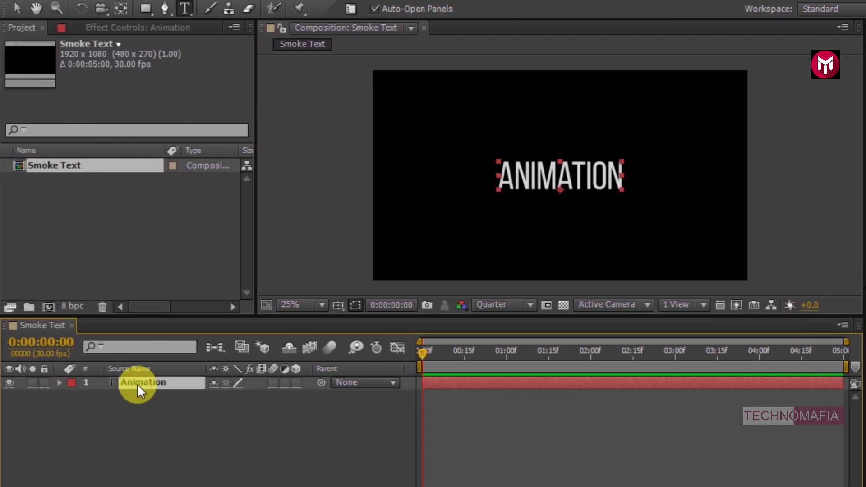
Pre-compose the ANIMATION layer into a new composition named 'Text', moving all attributes
right_click(137, 384)
click(161, 432)
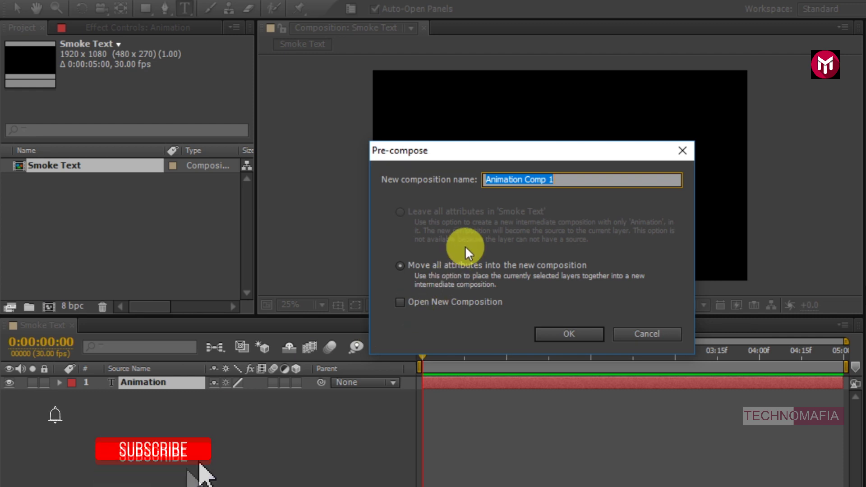
text(Text)
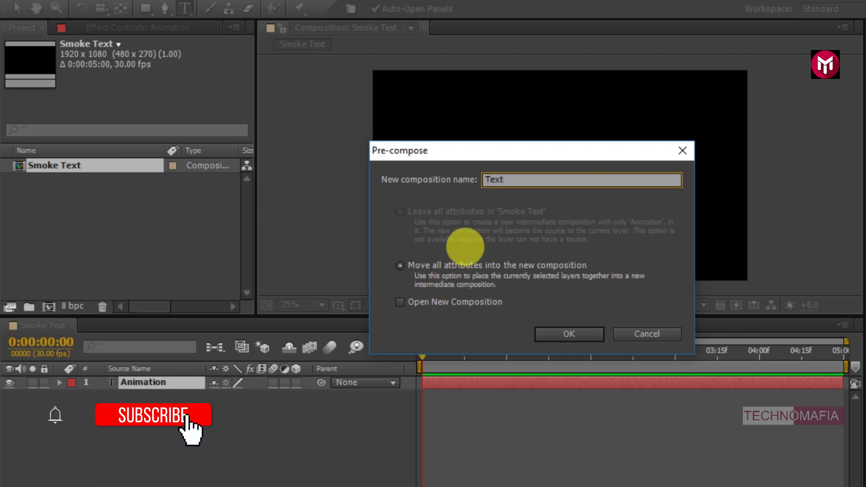
click(553, 330)
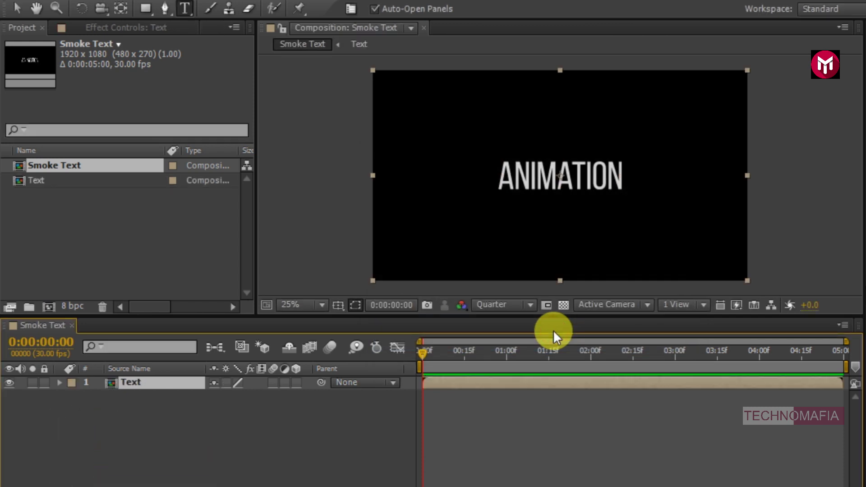
Search Effects & Presets for 'wave' and apply Distort > Wave Warp to the Text layer
click(698, 47)
click(706, 43)
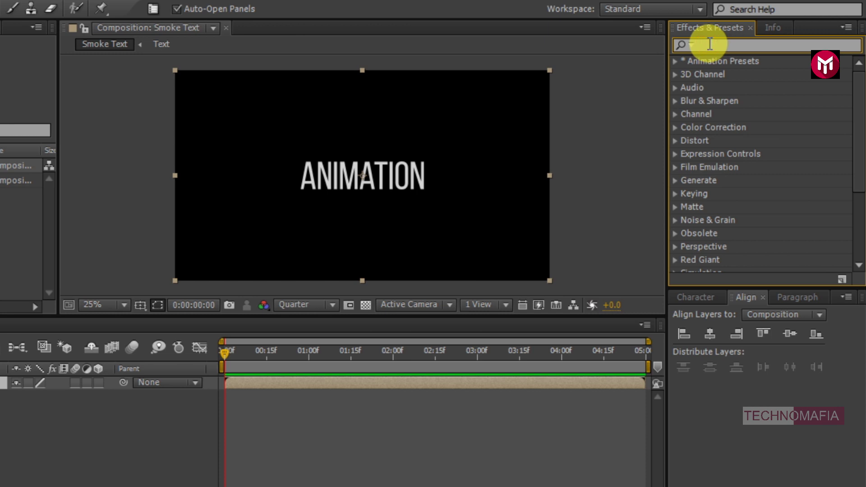
text(wave)
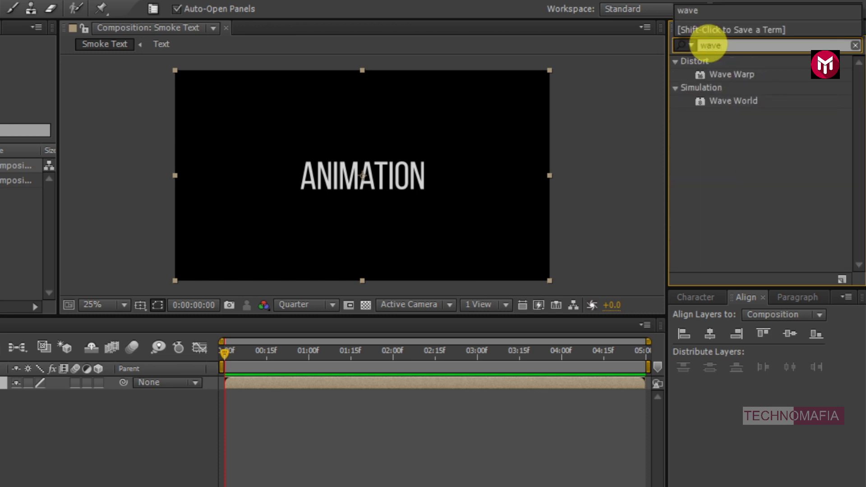
click(732, 74)
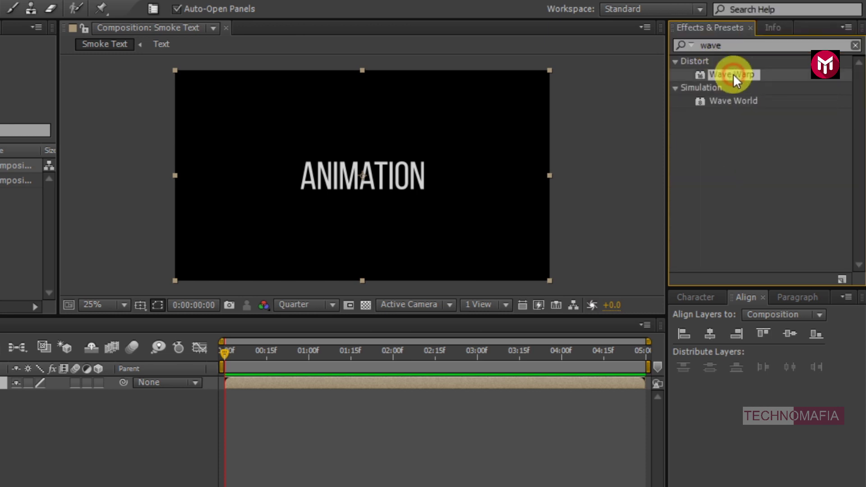
double_click(733, 73)
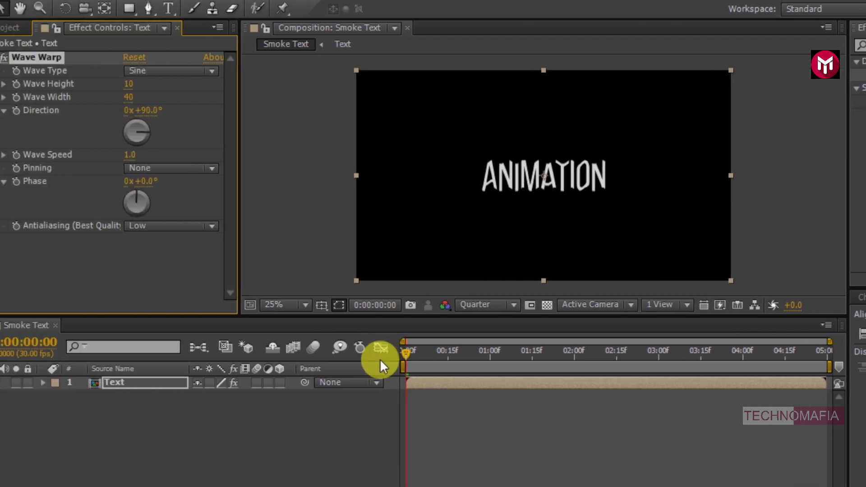
click(407, 351)
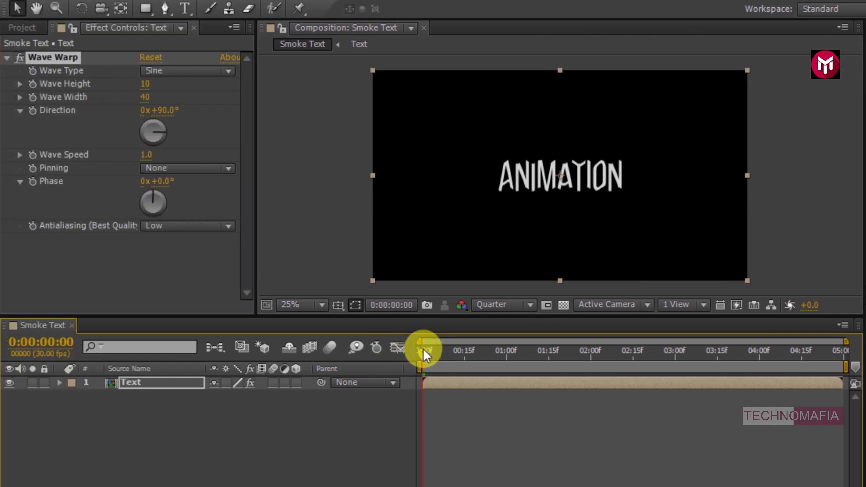
Keyframe Wave Height at 190 on the first frame
key(period)
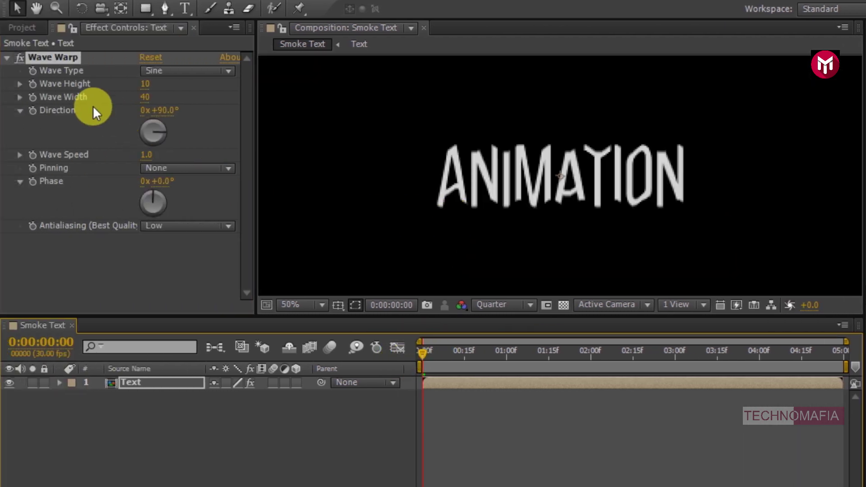
click(34, 86)
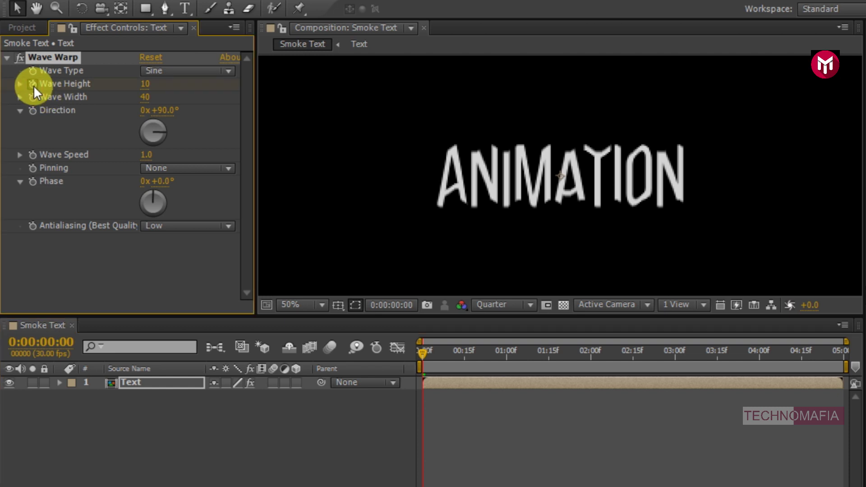
click(145, 85)
text(190)
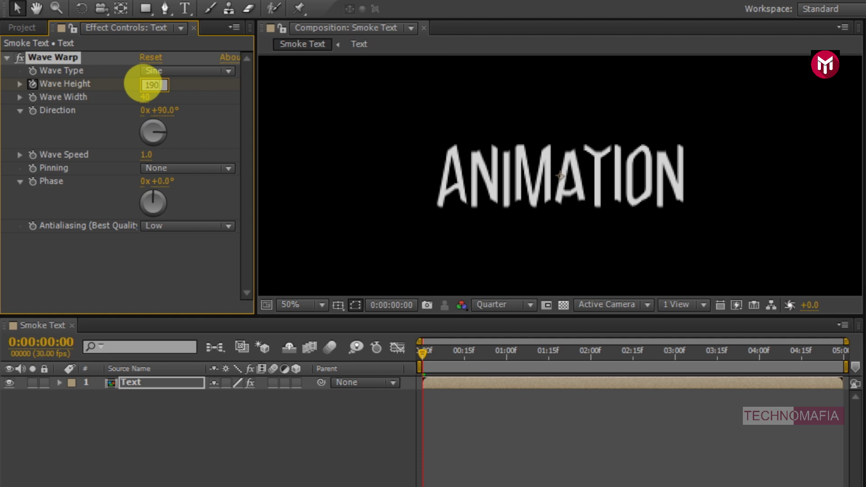
key(Return)
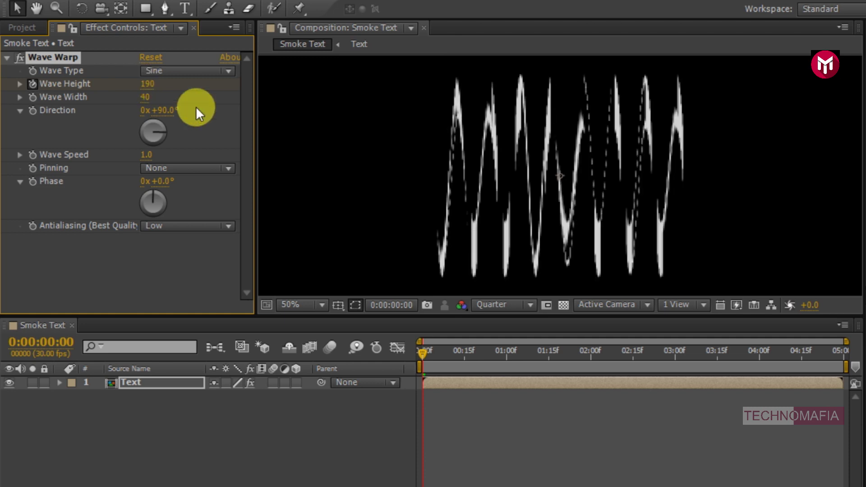
Set Wave Height to 0 at 0:00:02:15 and reveal the keyframes in the timeline
click(632, 350)
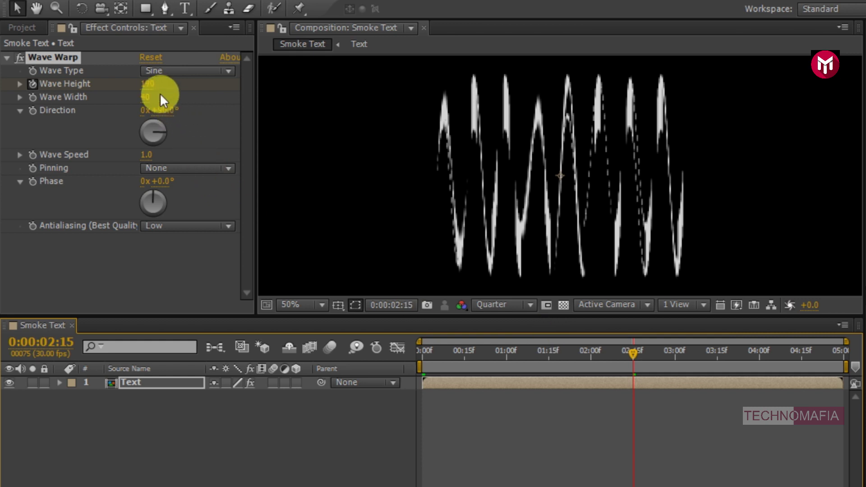
click(148, 84)
text(0)
key(Return)
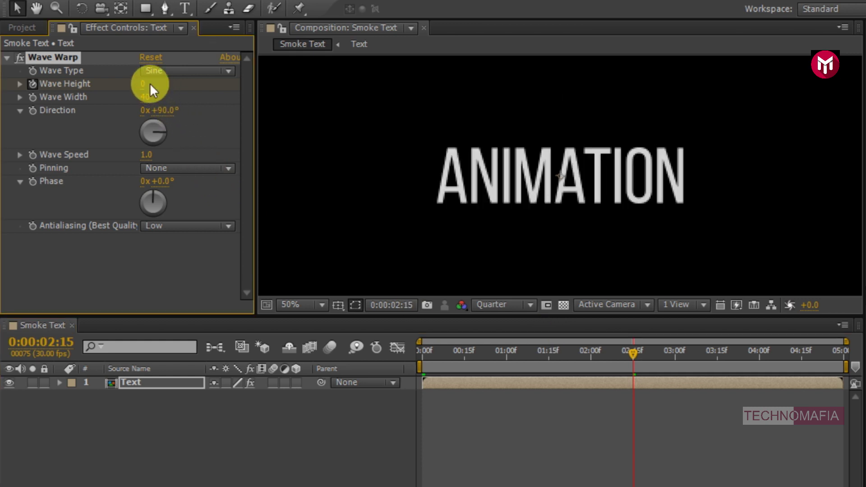
key(u)
click(676, 350)
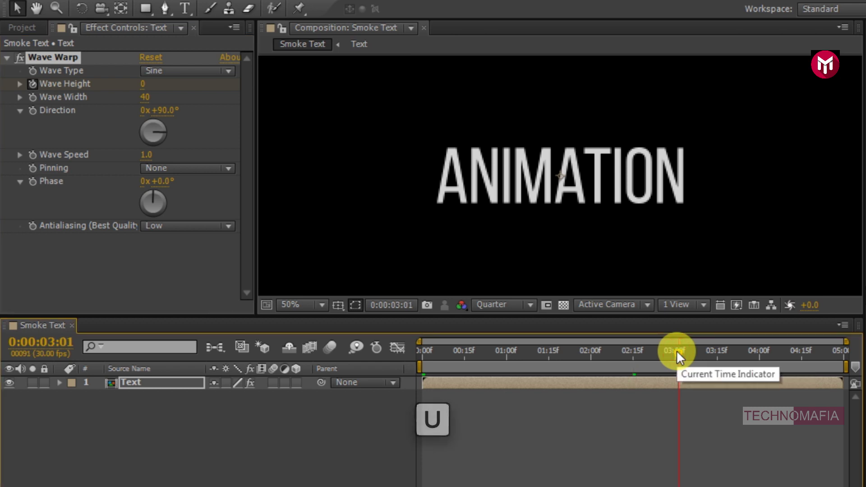
key(u)
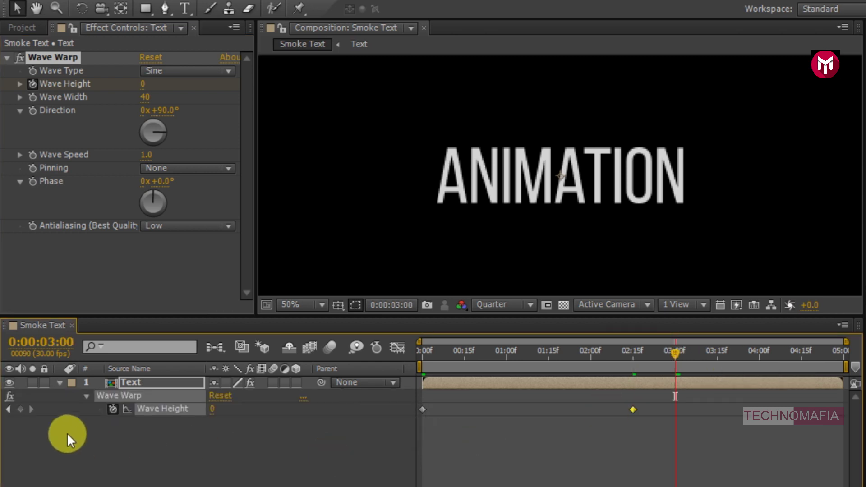
Add a Wave Height keyframe at 3:00 and set Wave Height to 50 at the comp's end
click(19, 409)
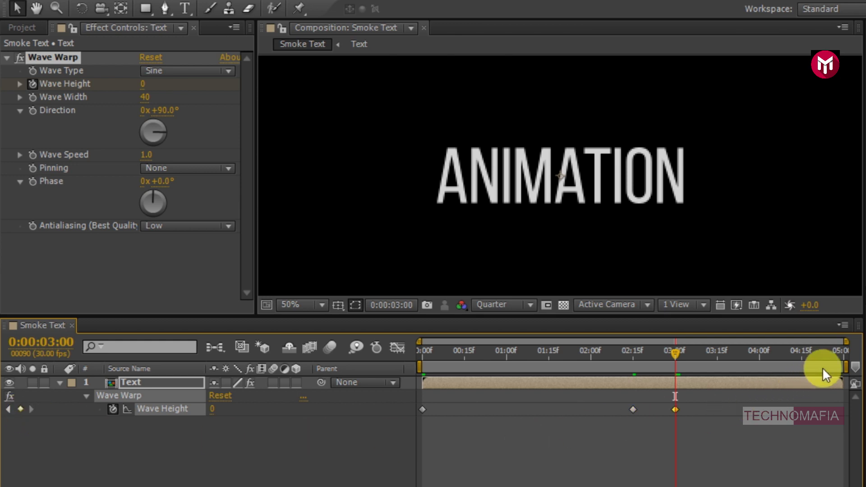
click(843, 352)
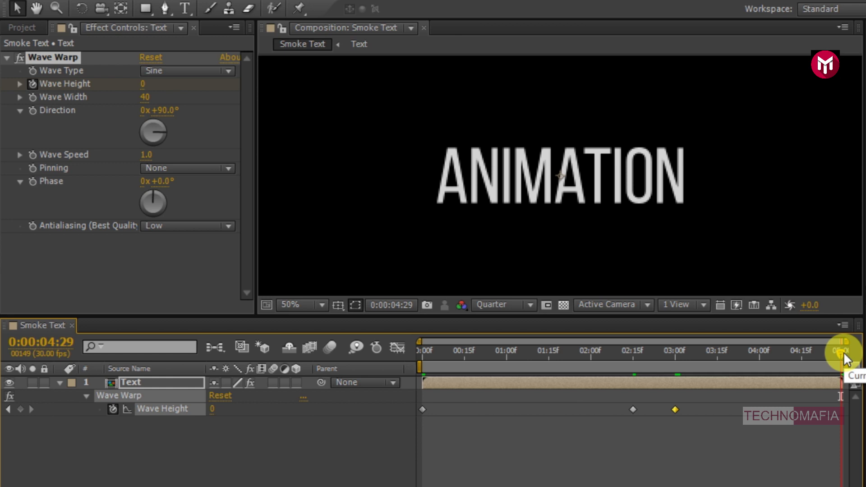
click(142, 84)
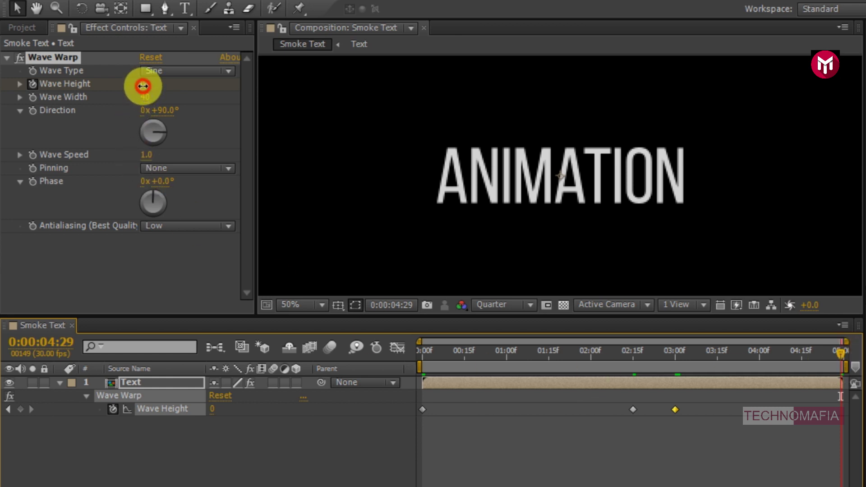
text(50)
key(Return)
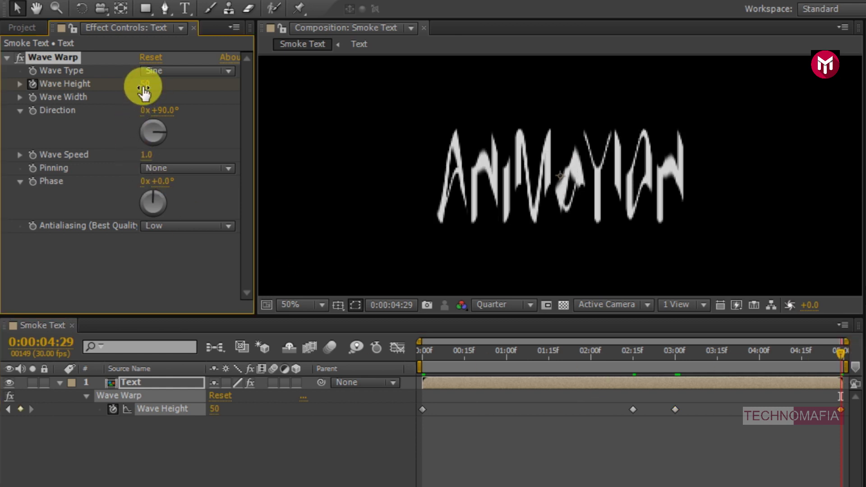
Set Wave Warp's Wave Width to 95, Direction to 45° and Wave Speed to 0.0
click(145, 98)
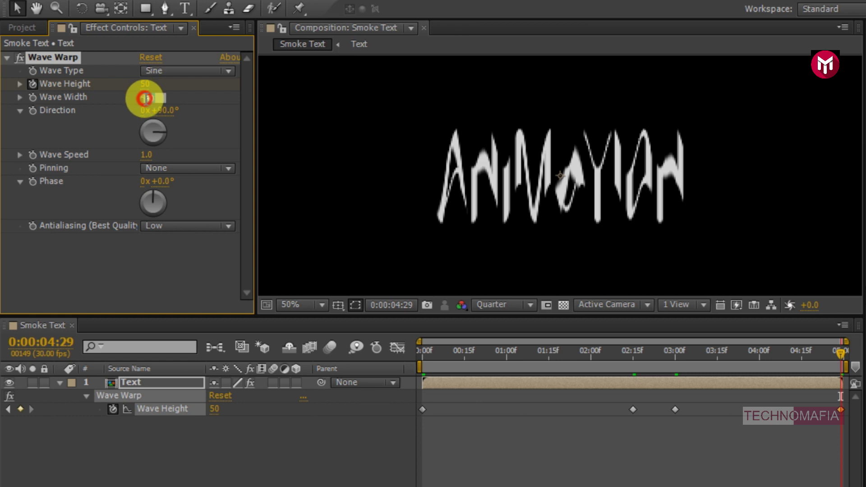
text(95)
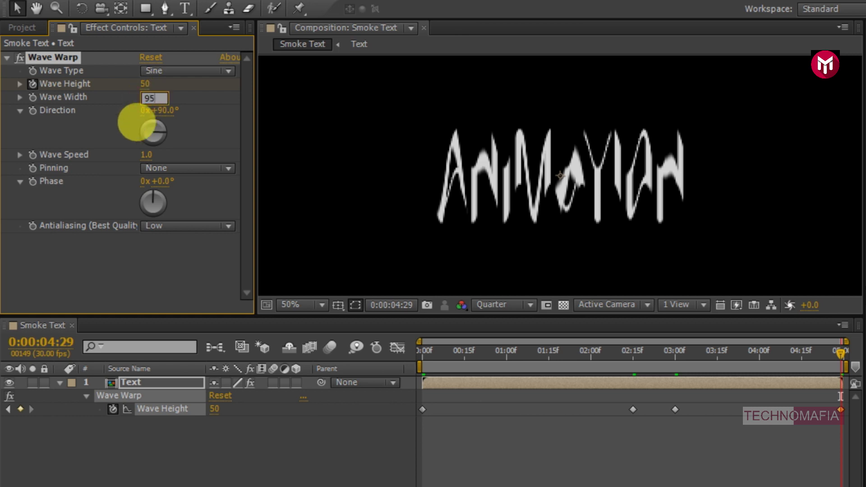
key(Return)
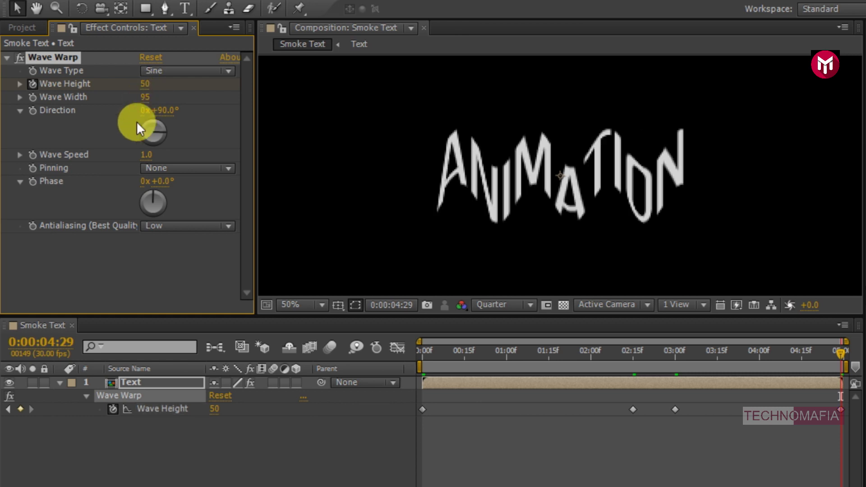
click(166, 110)
text(45)
key(Return)
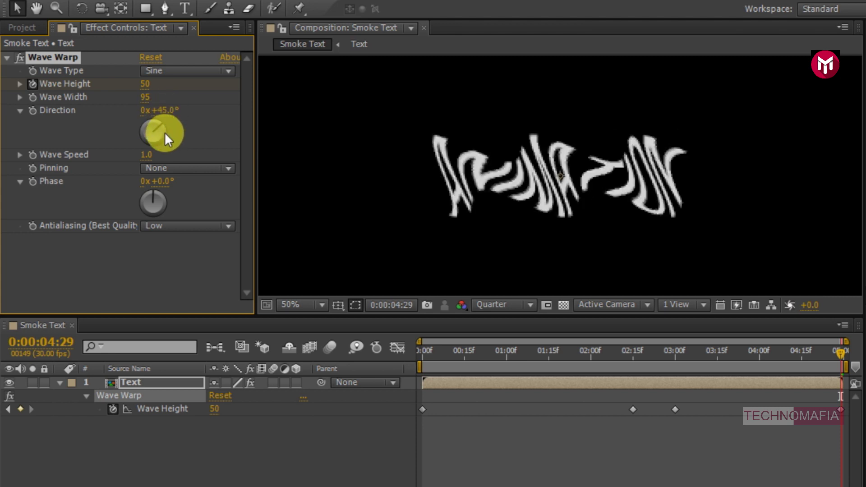
click(143, 156)
text(0.0)
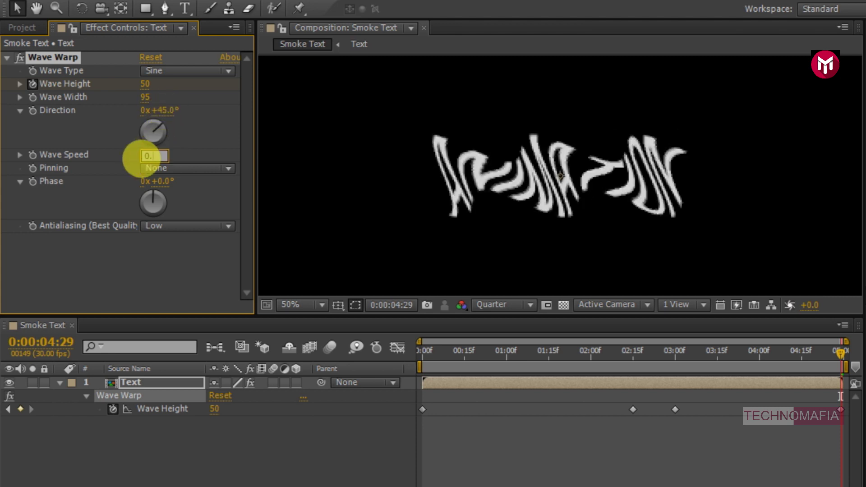
key(Return)
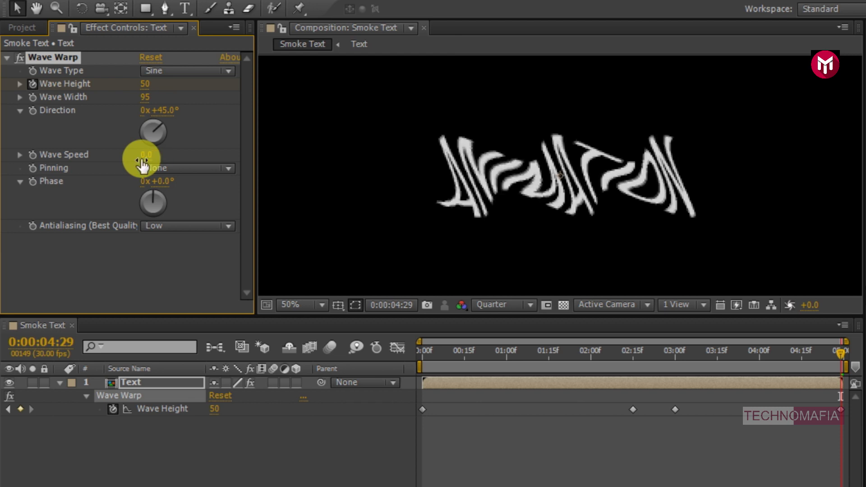
Apply Easy Ease to all the Wave Height keyframes
drag(843, 424, 419, 401)
right_click(422, 408)
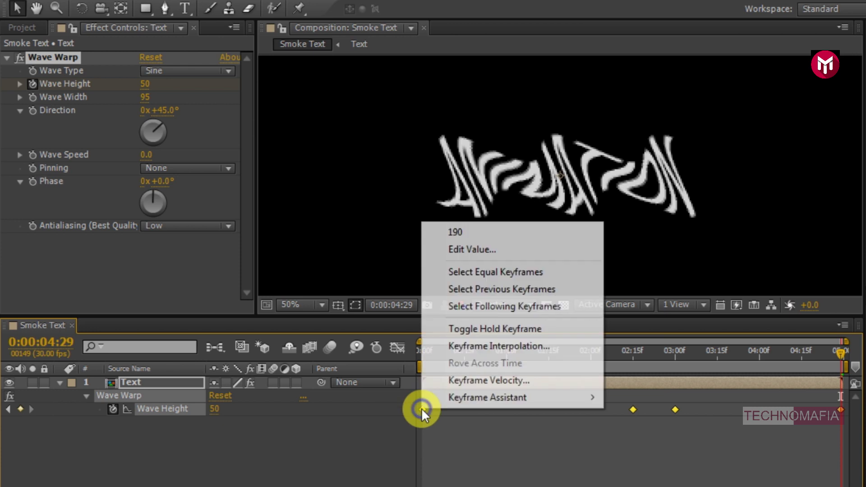
mouse_move(528, 399)
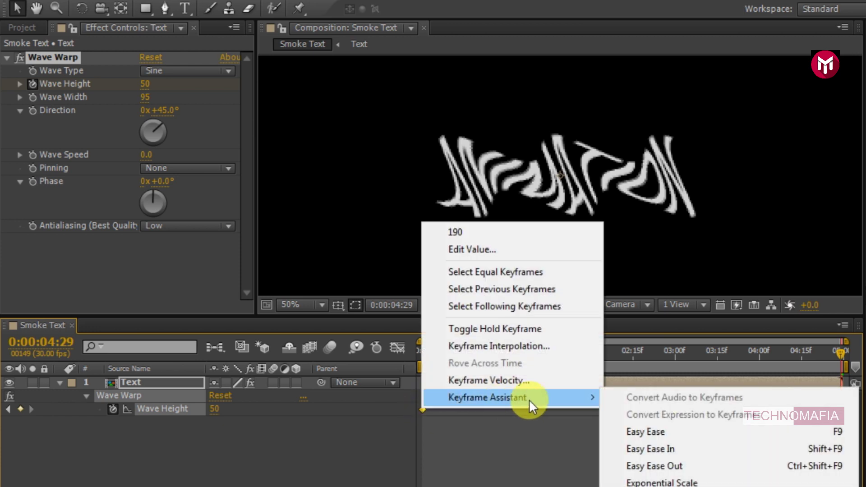
click(638, 426)
Reshape the Wave Height easing around the 2:15, 3:00 and final keyframes in the Graph Editor
click(398, 346)
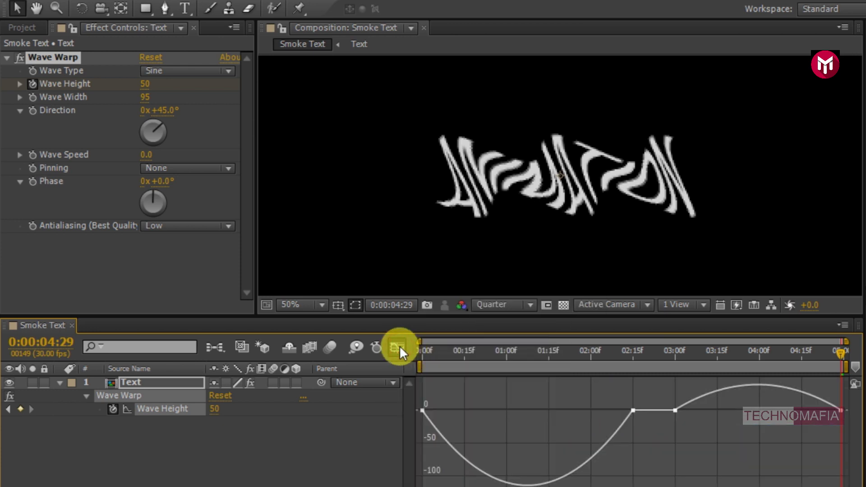
drag(600, 399, 666, 436)
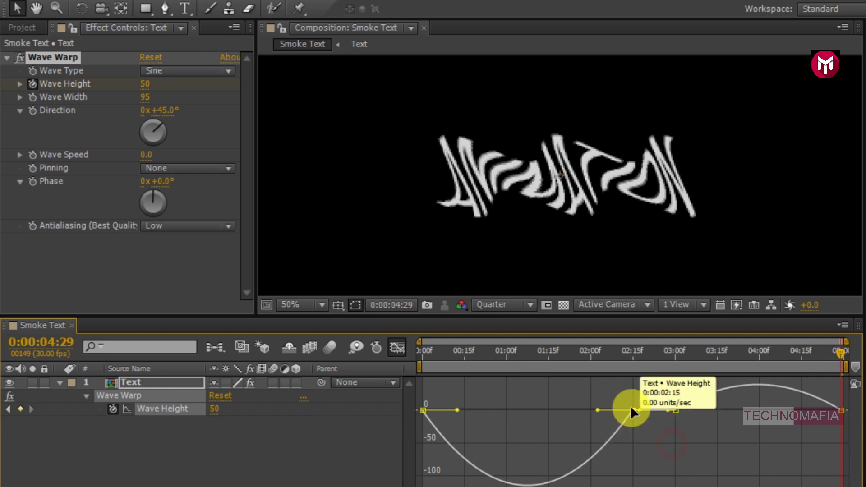
drag(598, 409, 418, 392)
drag(693, 399, 737, 385)
drag(812, 390, 784, 393)
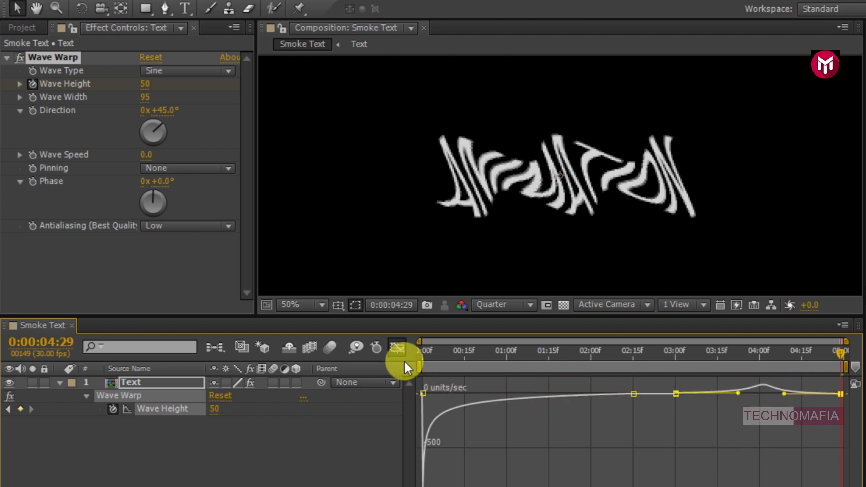
click(394, 348)
click(418, 347)
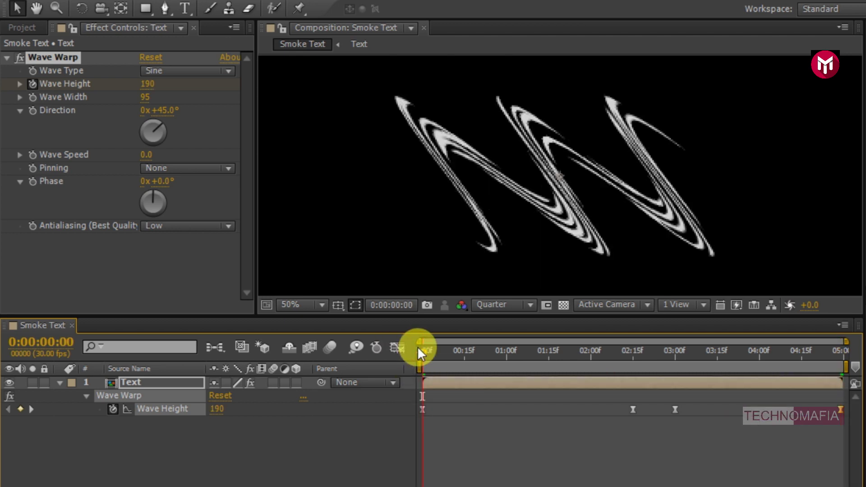
Preview the animation, then apply a second Wave Warp with Wave Height 150 at the start
key(KP_0)
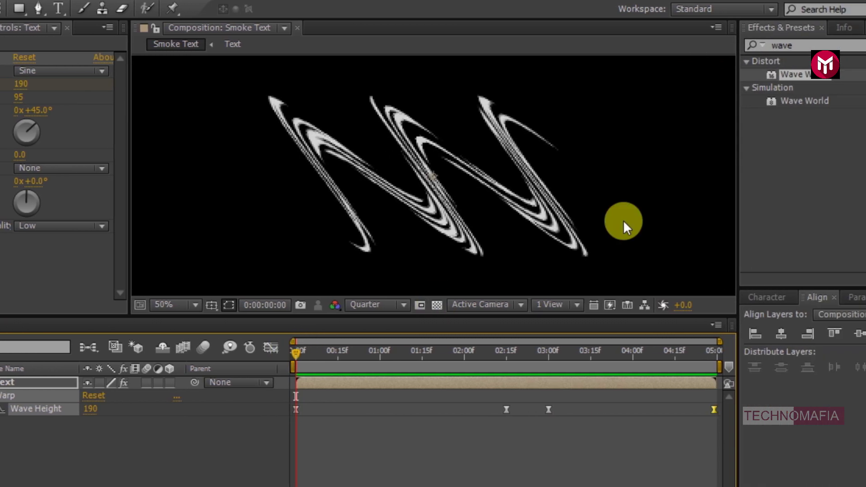
double_click(723, 73)
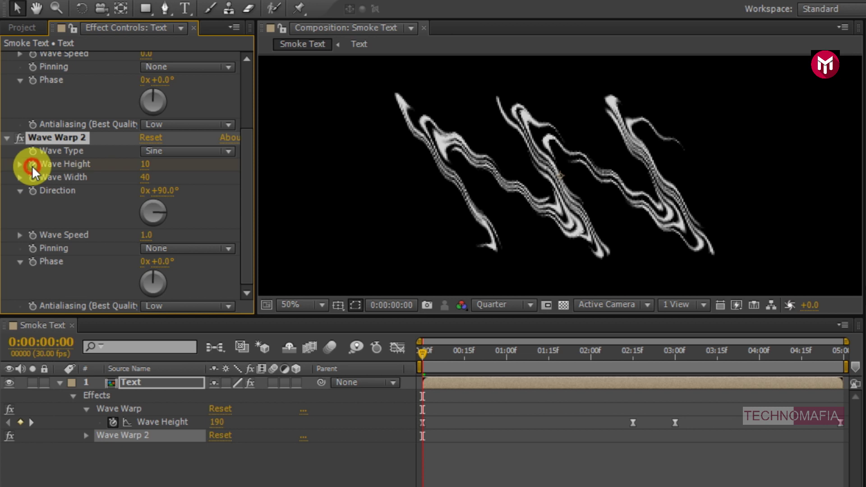
click(145, 165)
text(150)
key(Return)
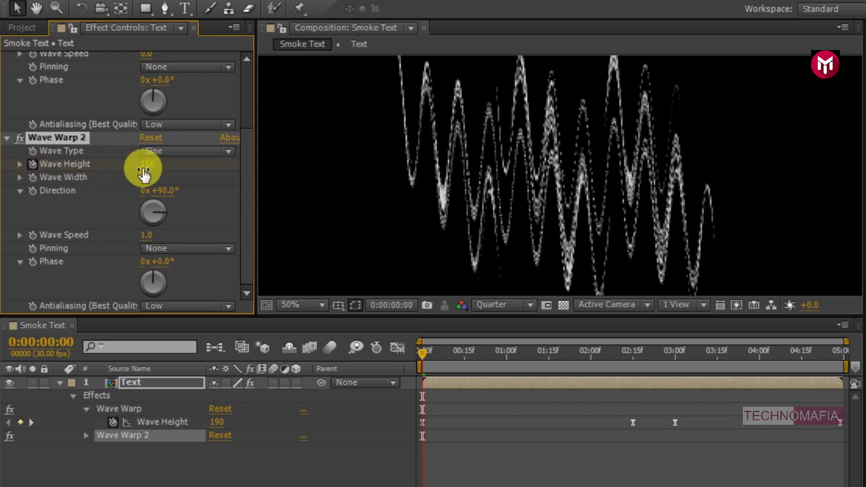
Set Wave Warp 2's Wave Height to 1 at 2:15 and show its keyframes
click(633, 353)
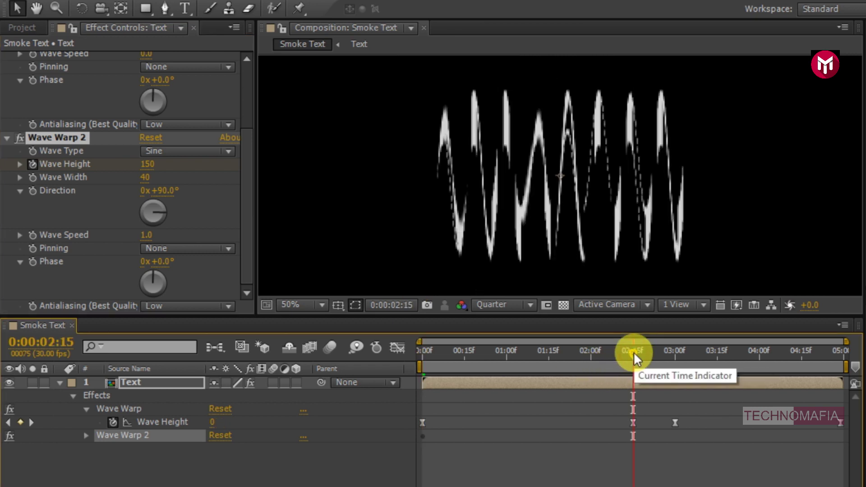
click(148, 166)
text(1)
key(Return)
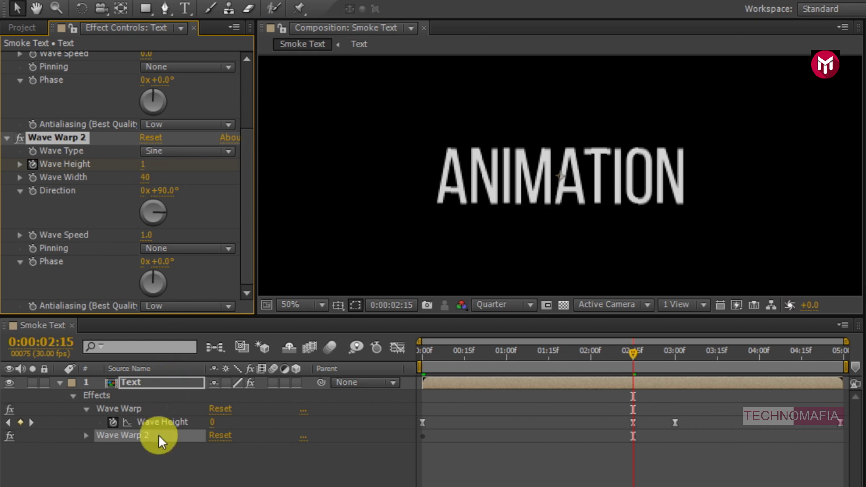
key(u)
click(86, 436)
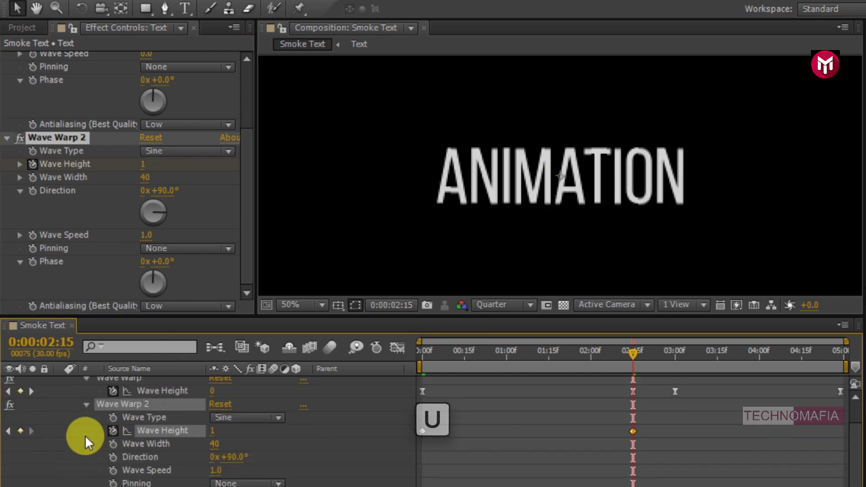
Add a 3:00 Wave Height keyframe holding 1, set 50 at 4:29, and select all keyframes
click(676, 352)
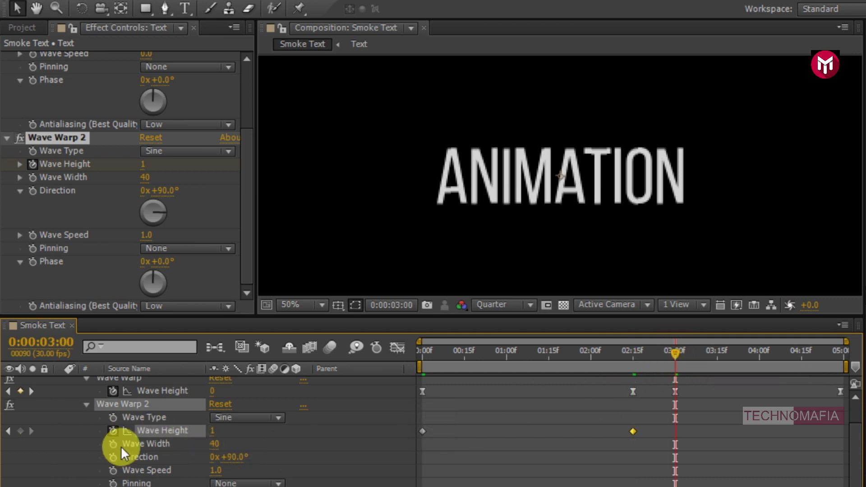
click(20, 431)
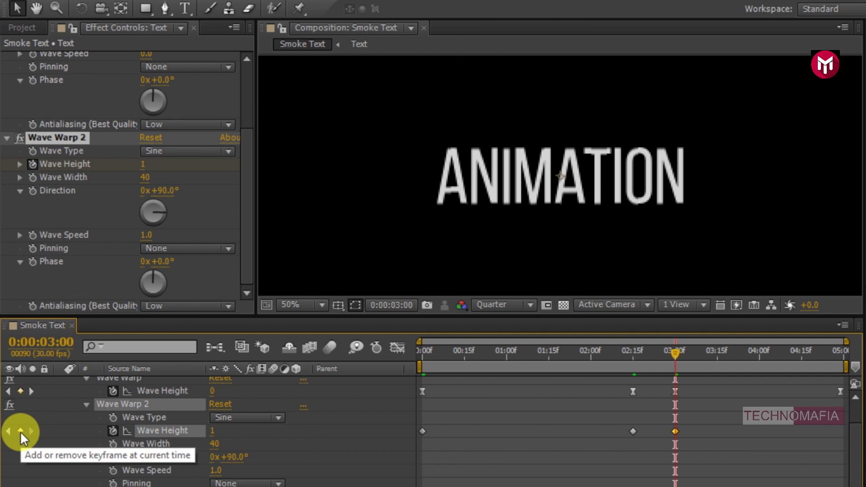
click(843, 354)
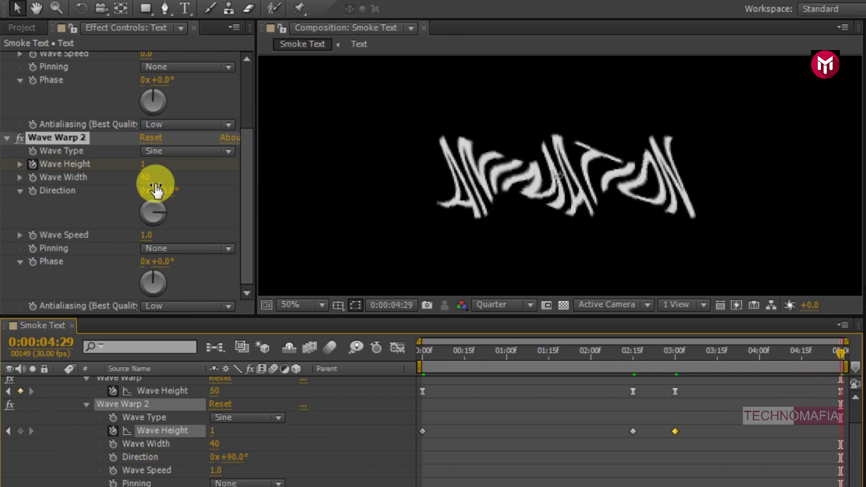
click(143, 164)
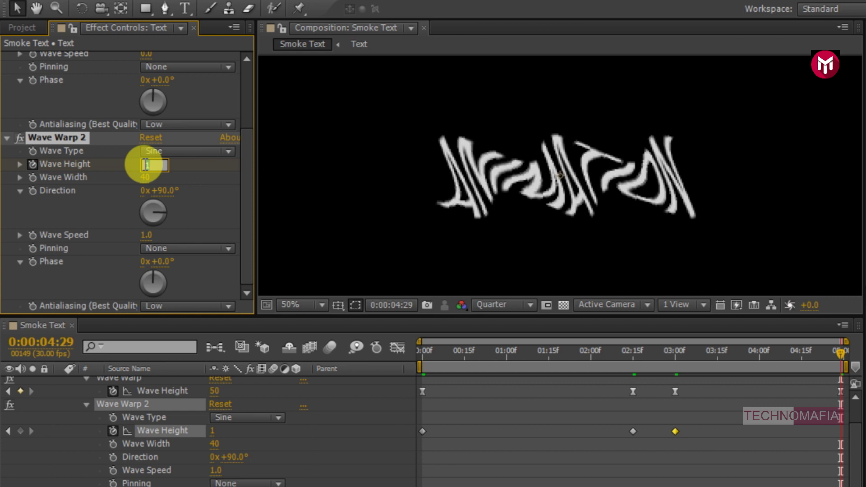
text(50)
key(Return)
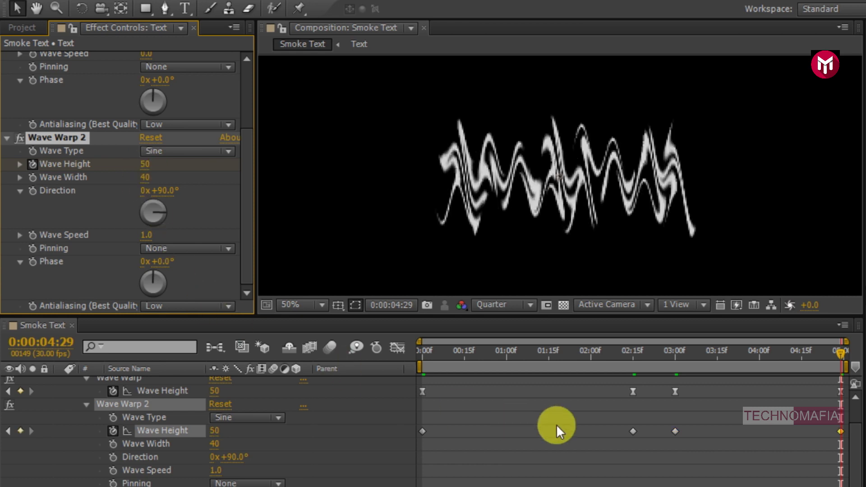
drag(844, 445, 416, 420)
Apply Easy Ease to Wave Warp 2's selected Wave Height keyframes
right_click(421, 429)
mouse_move(472, 421)
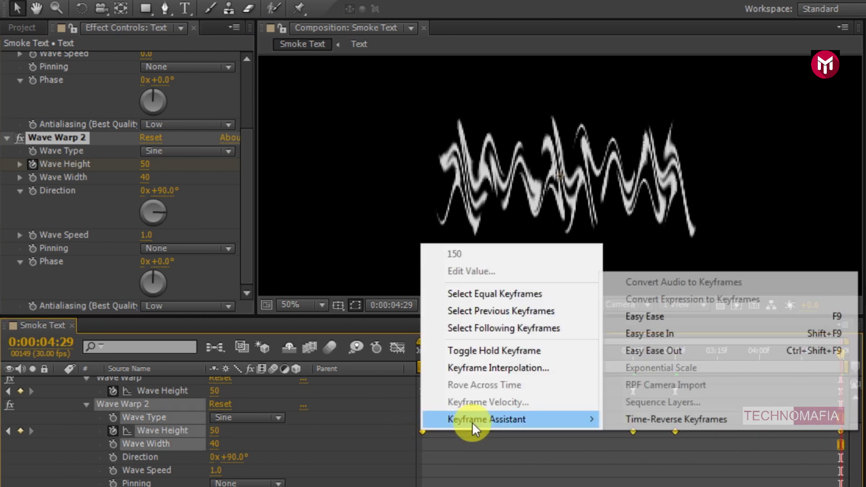
click(651, 318)
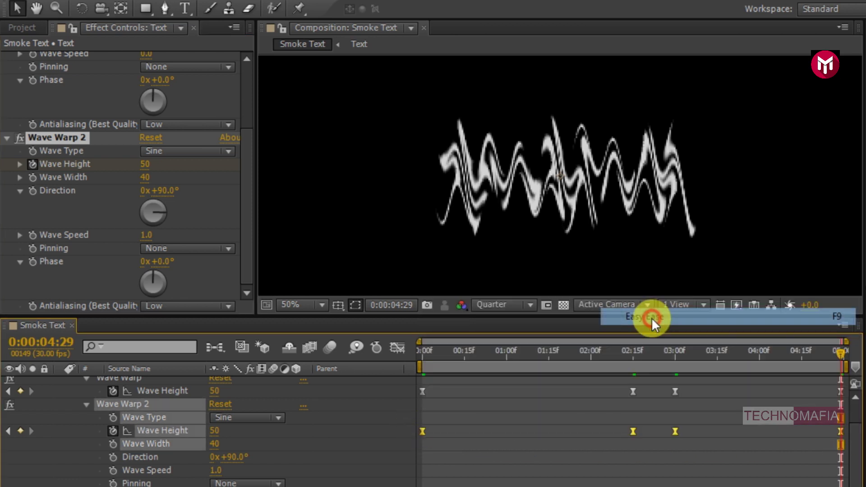
Drag the Bezier handles in the Graph Editor to reshape the easing around the middle keyframes
click(395, 345)
mouse_move(623, 386)
mouse_down()
mouse_move(627, 409)
mouse_move(520, 412)
mouse_move(418, 398)
mouse_up()
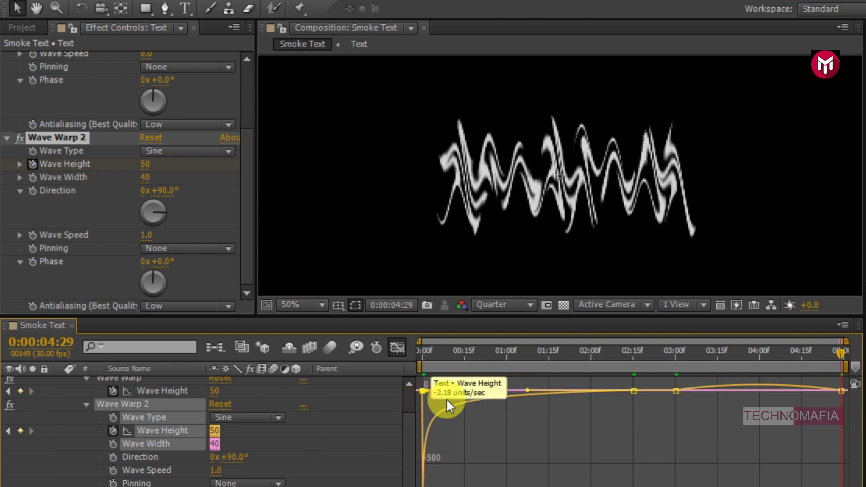
drag(716, 417, 786, 395)
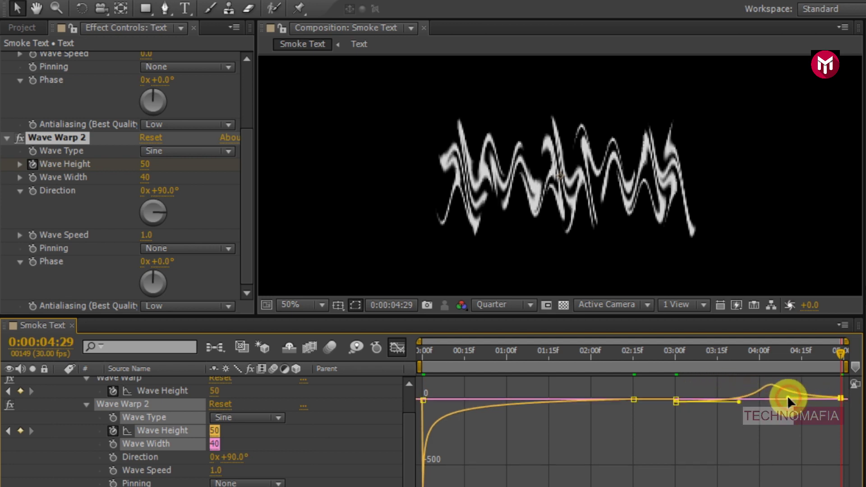
click(397, 351)
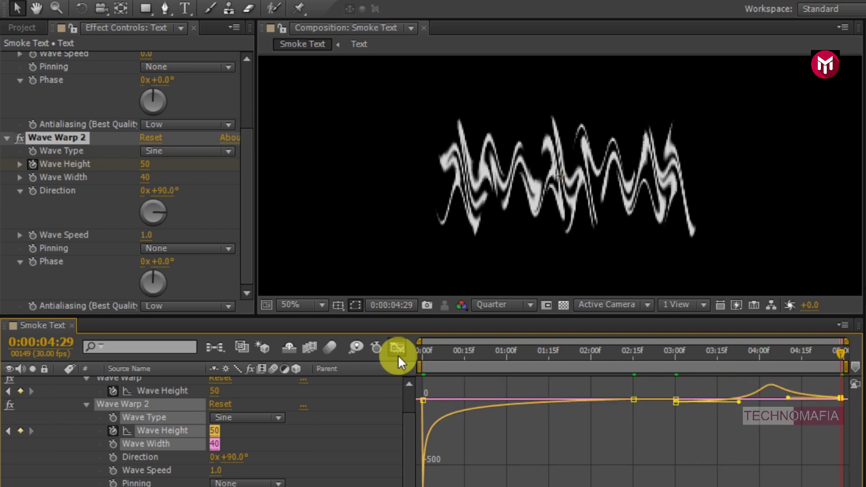
At frame 0, give Wave Warp 2 Wave Width 140, Direction −45° and Wave Speed 0.3
click(421, 351)
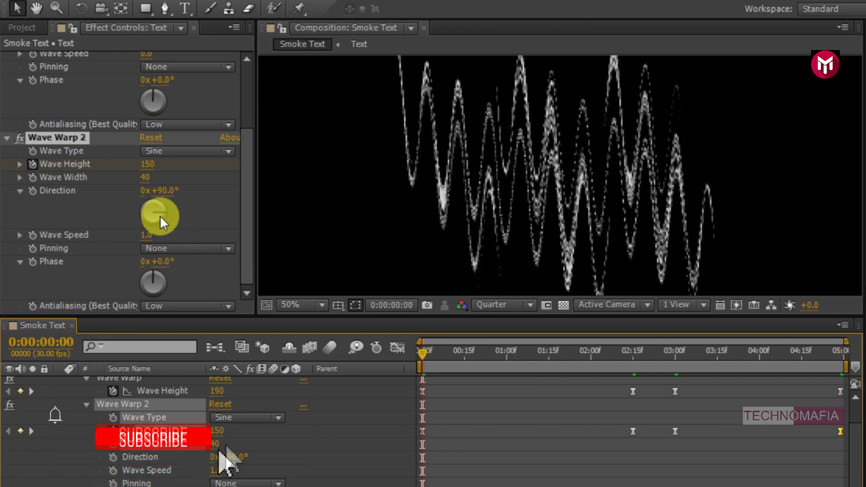
click(145, 178)
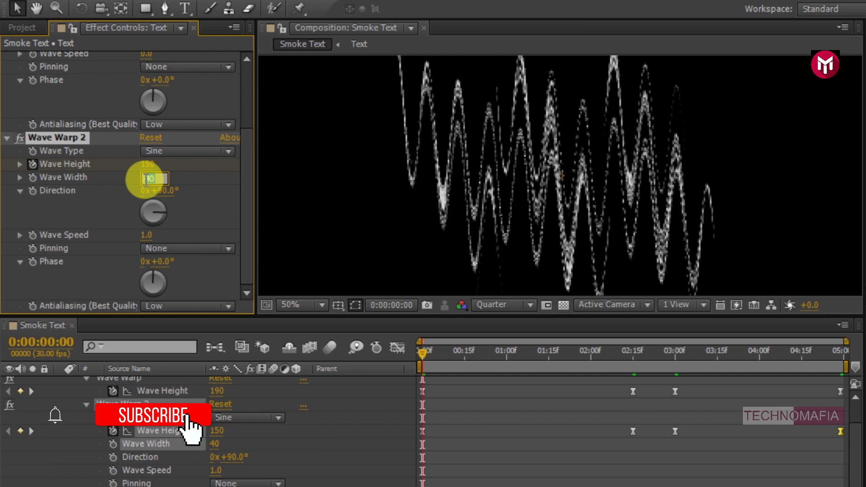
text(140)
key(Return)
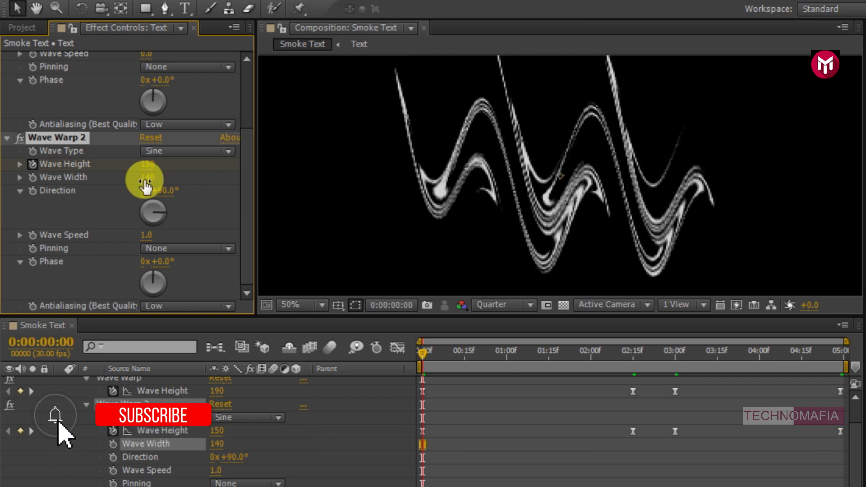
click(165, 191)
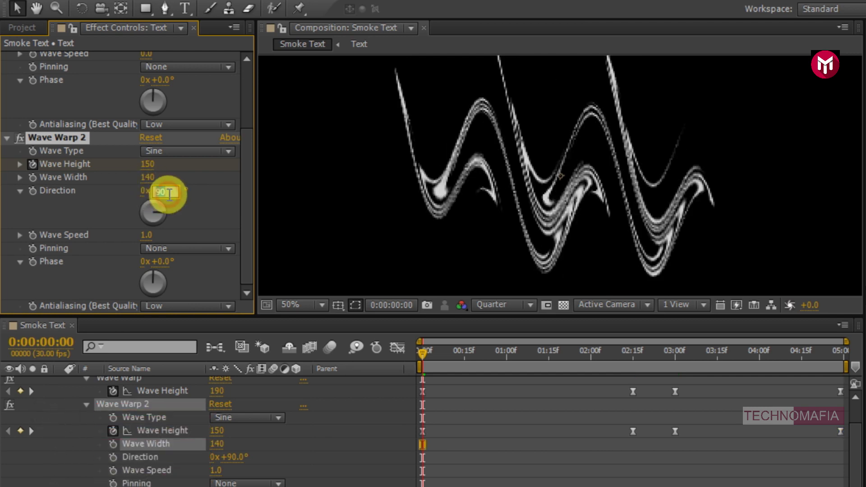
text(-45)
key(Return)
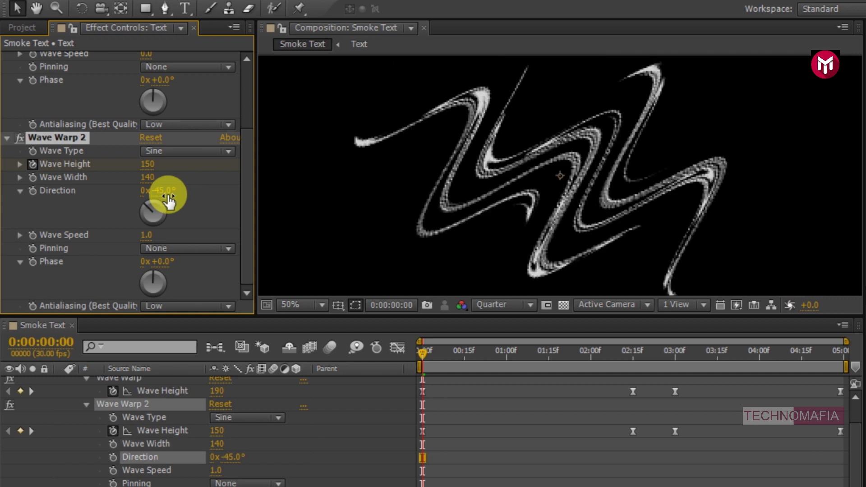
click(152, 237)
text(0.3)
key(Return)
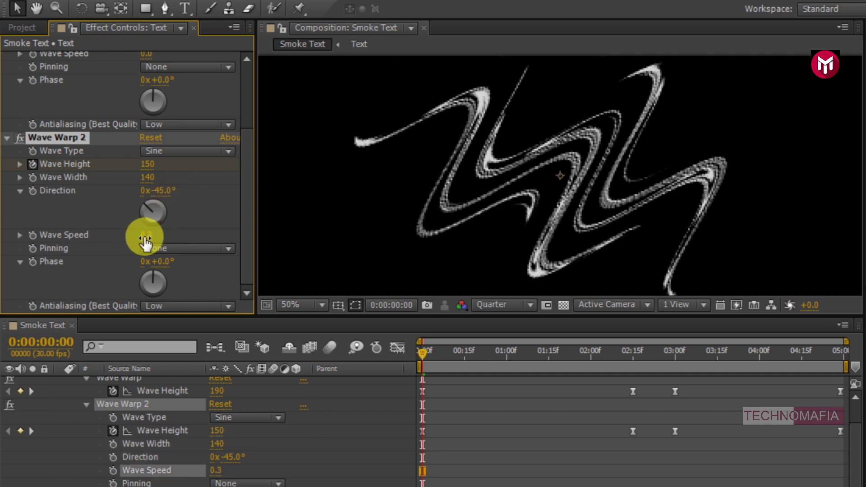
scroll(93, 400, up, 2)
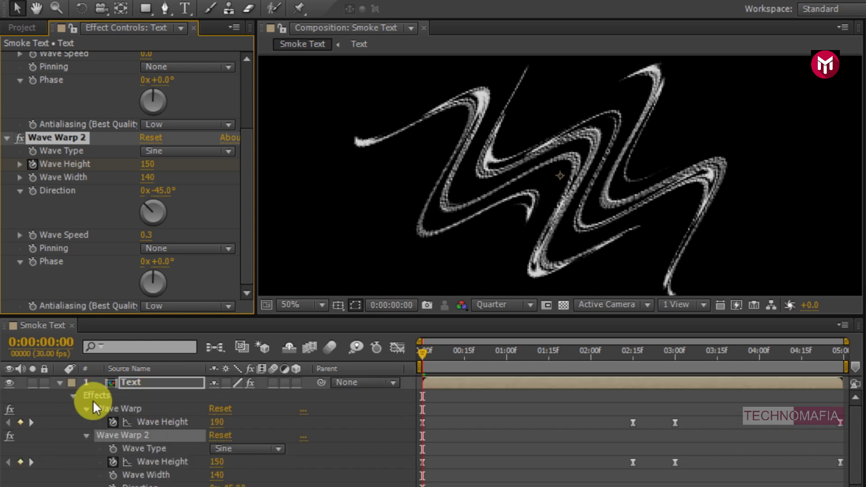
click(60, 383)
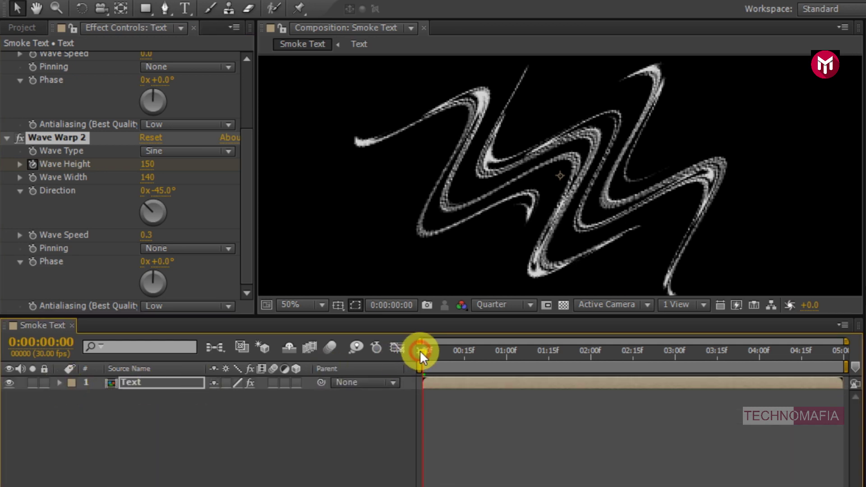
Preview the warp resolving into ANIMATION, return to 0:00, and collapse Wave Warp and Wave Warp 2
key(space)
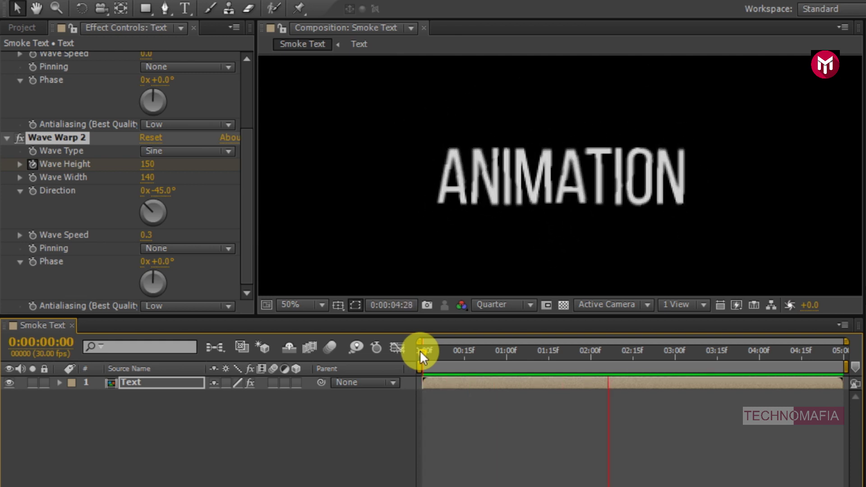
click(421, 350)
scroll(29, 234, up, 3)
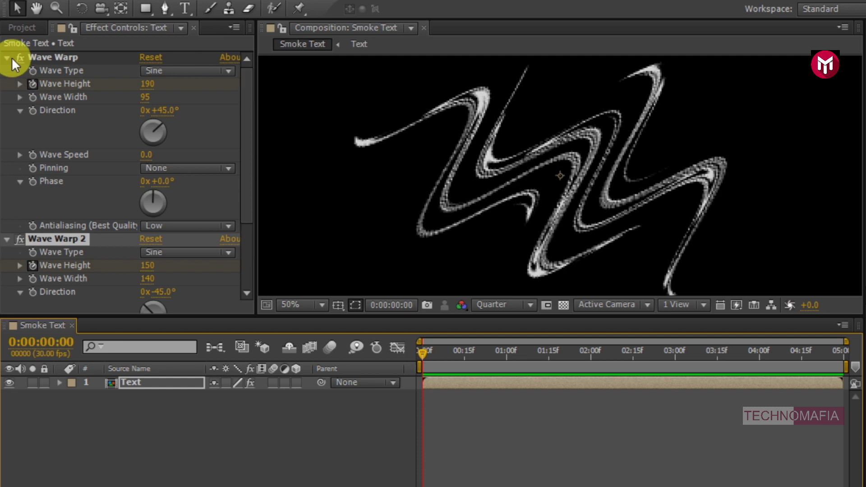
click(7, 58)
click(7, 71)
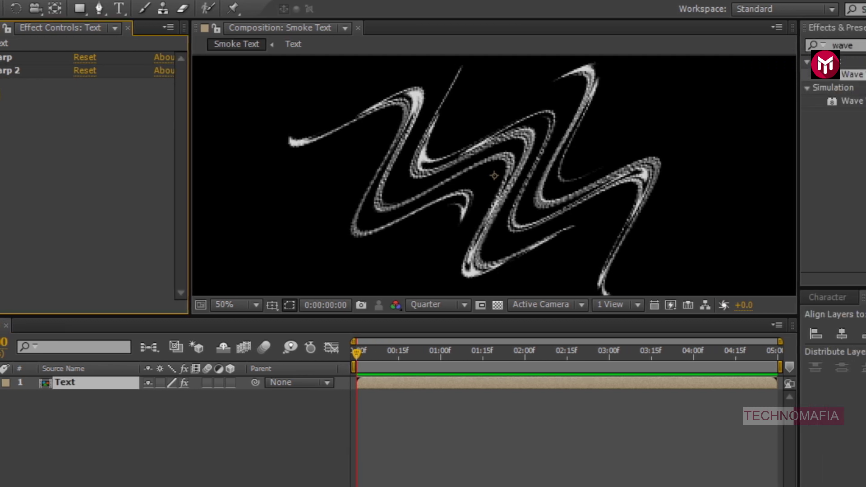
Apply Fast Blur to the text with Blurriness 40 at the start
drag(731, 45, 670, 45)
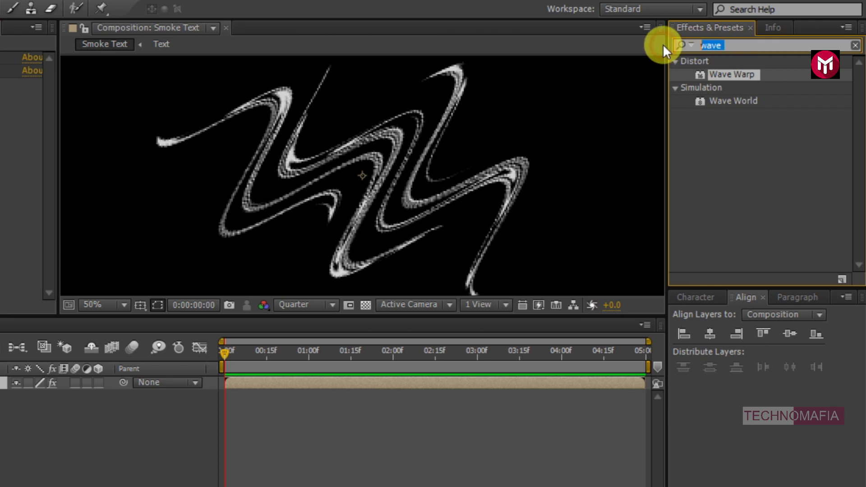
text(fast)
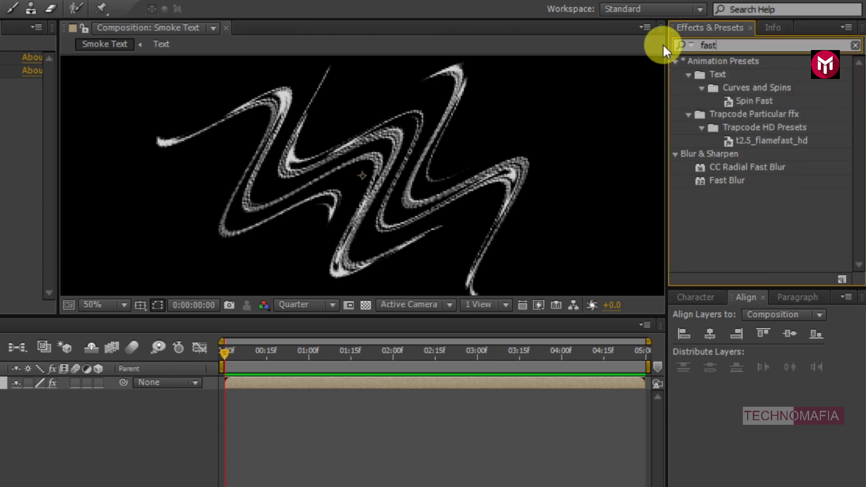
double_click(716, 179)
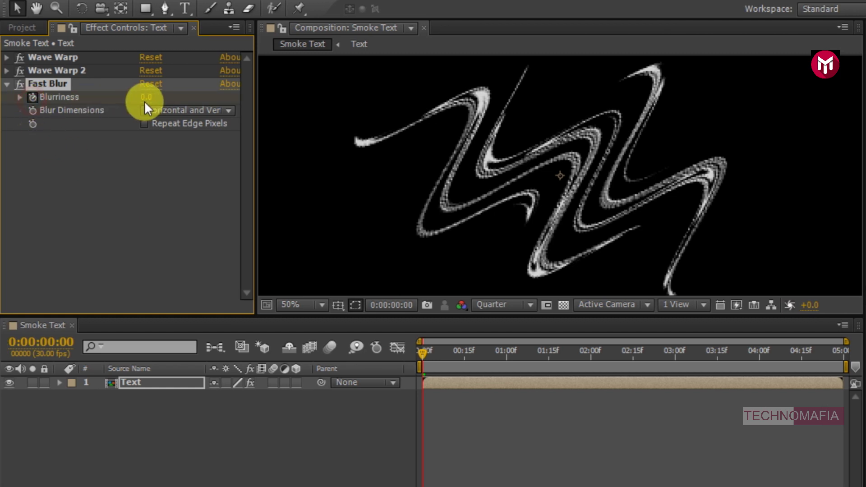
click(148, 98)
text(40)
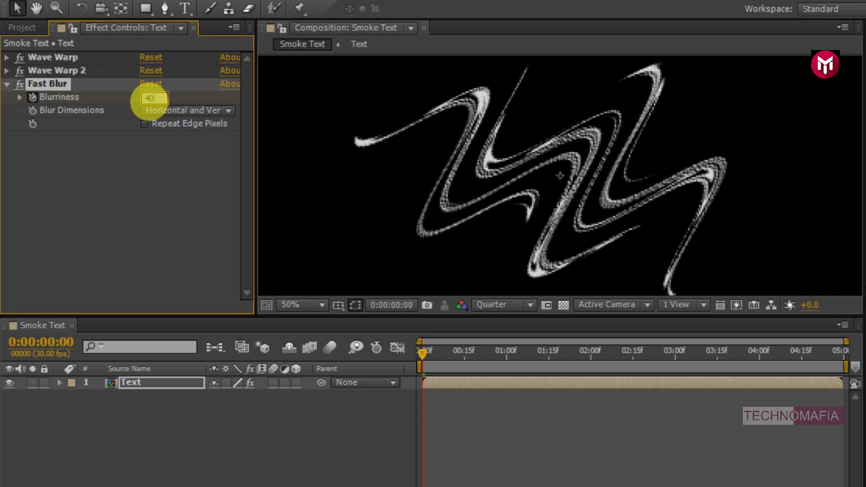
key(Return)
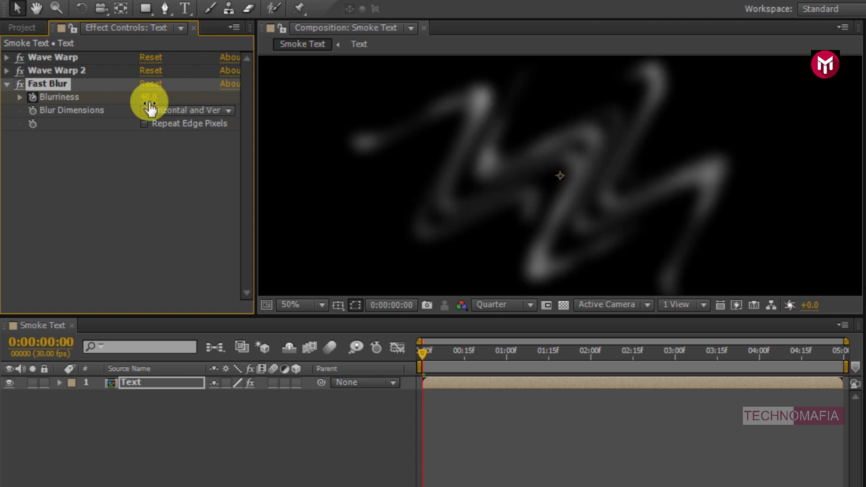
Set Blurriness to 0 at 2:15 so the text is sharp
click(591, 355)
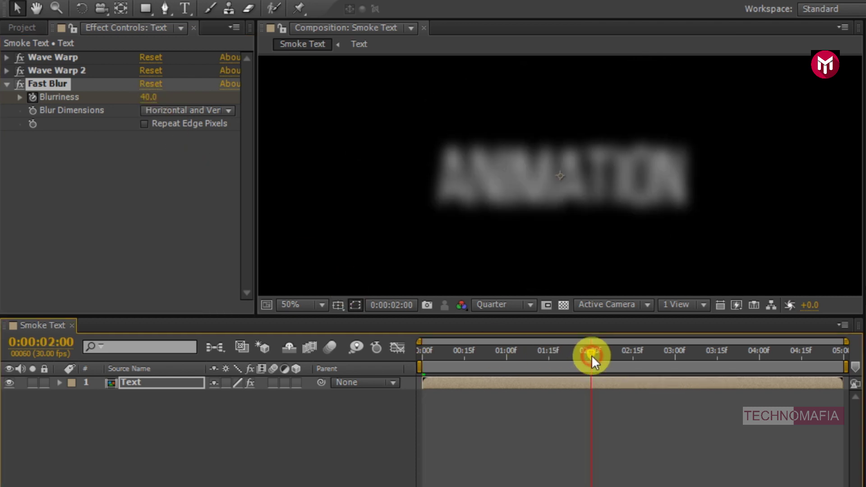
click(632, 354)
drag(632, 354, 634, 353)
click(139, 97)
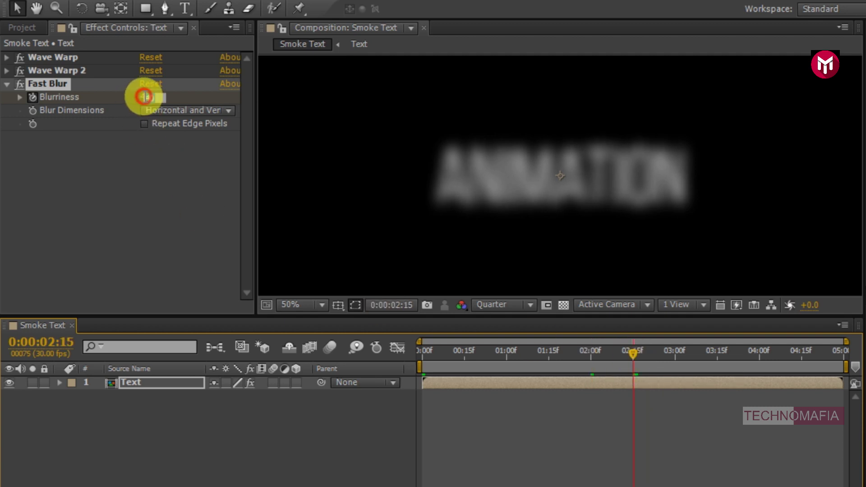
text(0)
key(Return)
Hold Blurriness 0 with a keyframe at 3:00, then set 25 at 4:29 and select all blur keyframes
key(u)
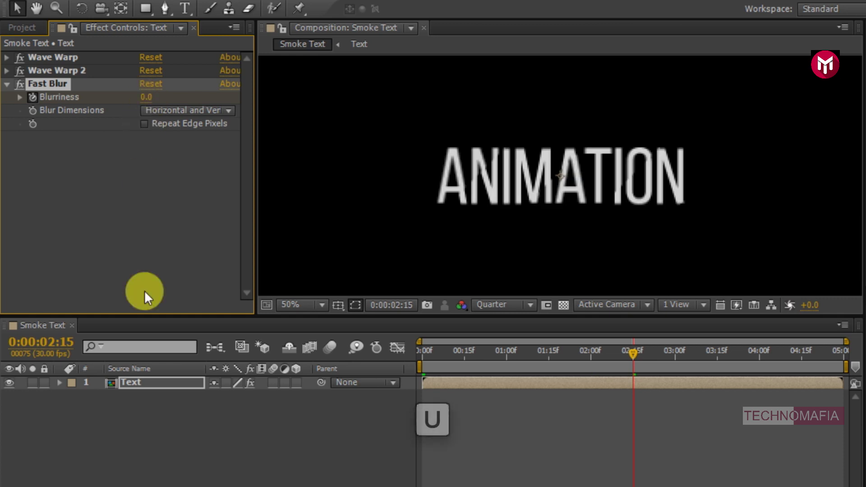
click(142, 384)
key(u)
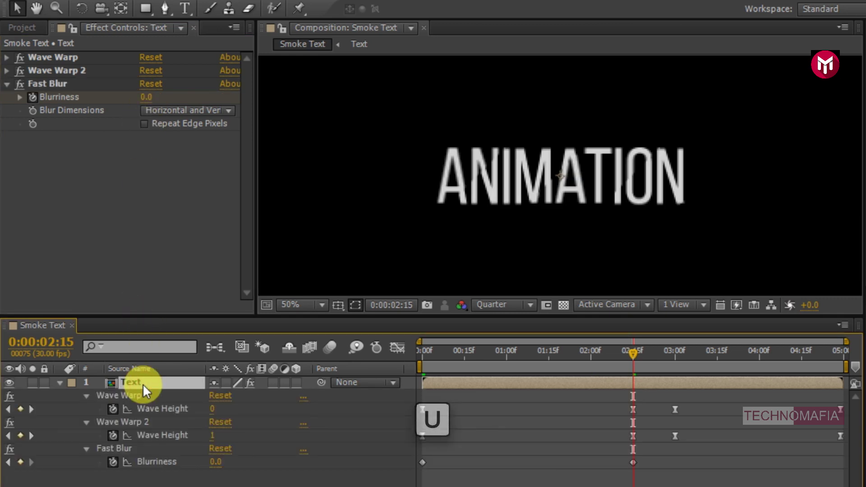
click(674, 352)
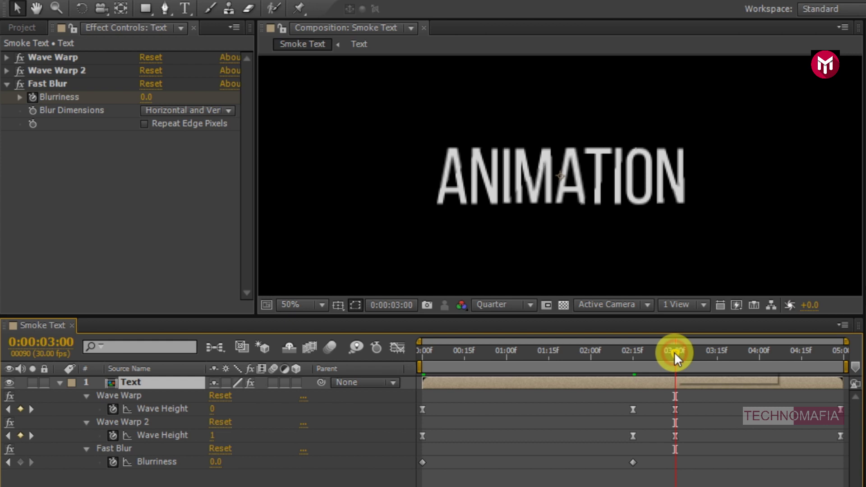
click(20, 463)
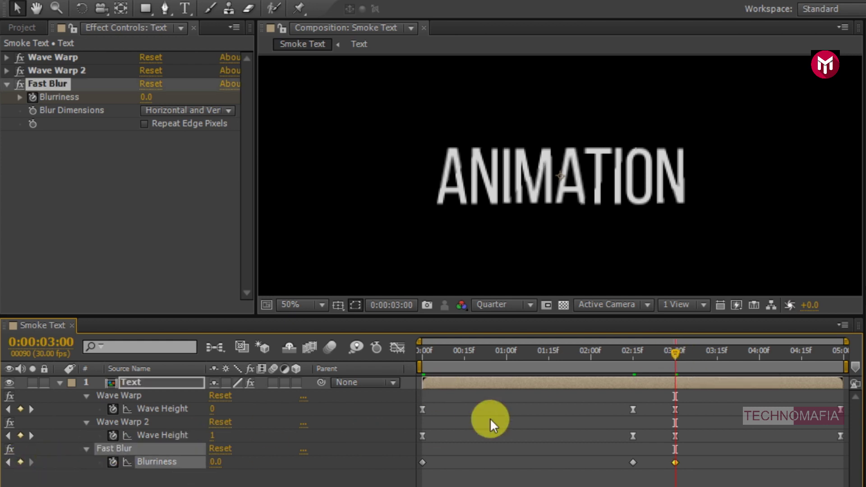
click(841, 353)
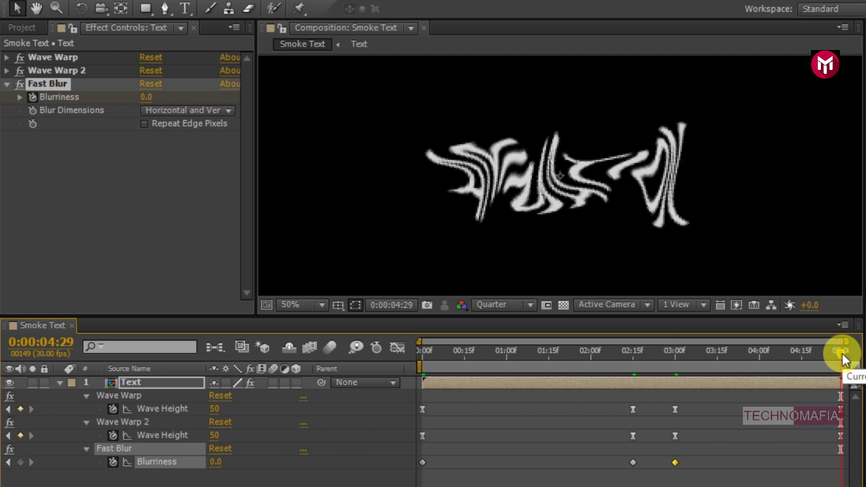
click(147, 97)
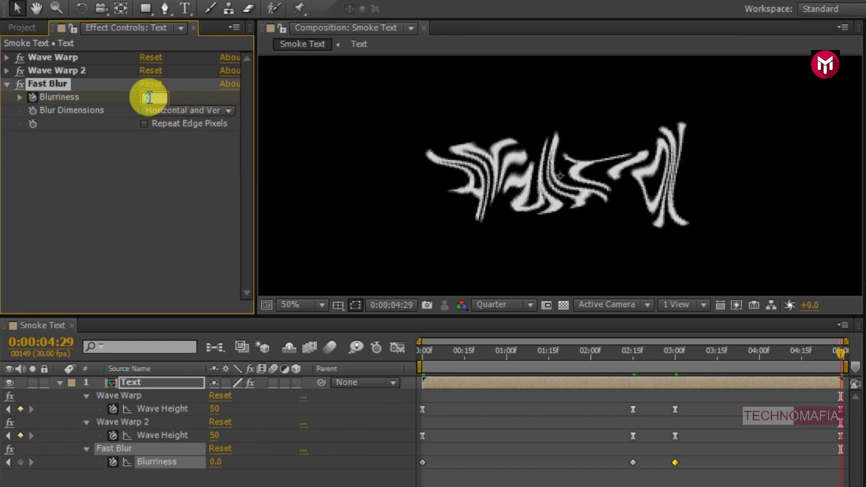
text(25)
key(Return)
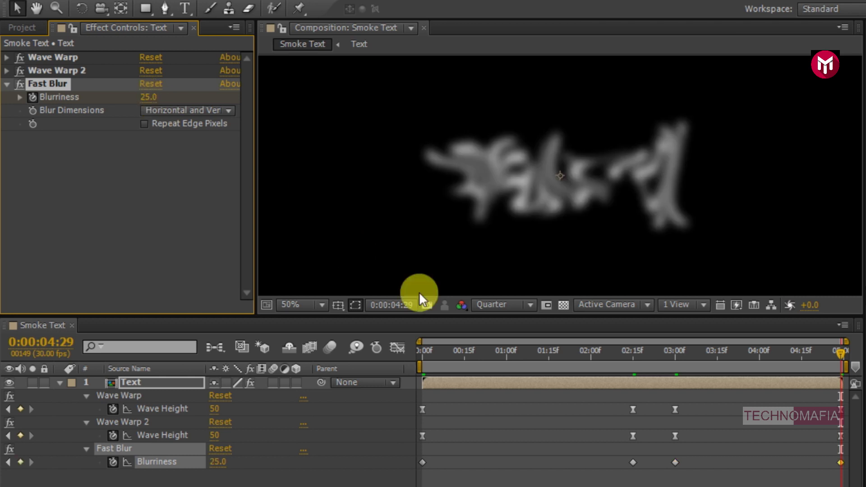
drag(846, 480, 414, 453)
Apply Easy Ease to the selected Blurriness keyframes
right_click(422, 460)
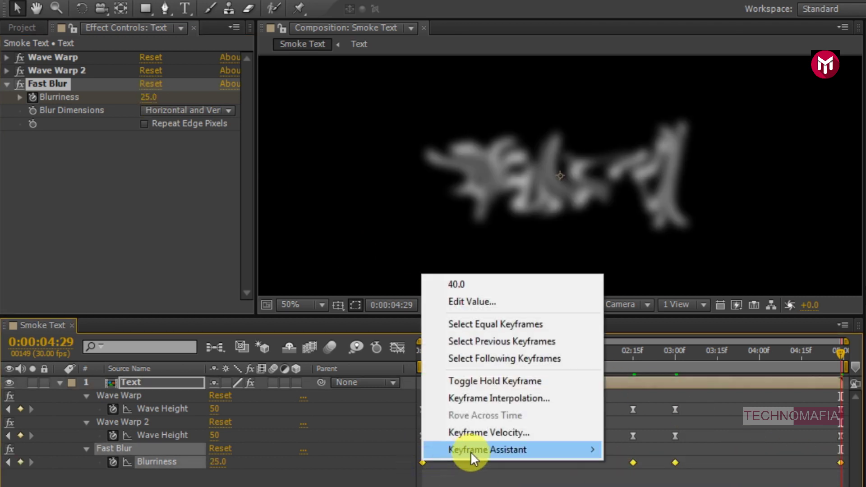
mouse_move(470, 449)
click(635, 348)
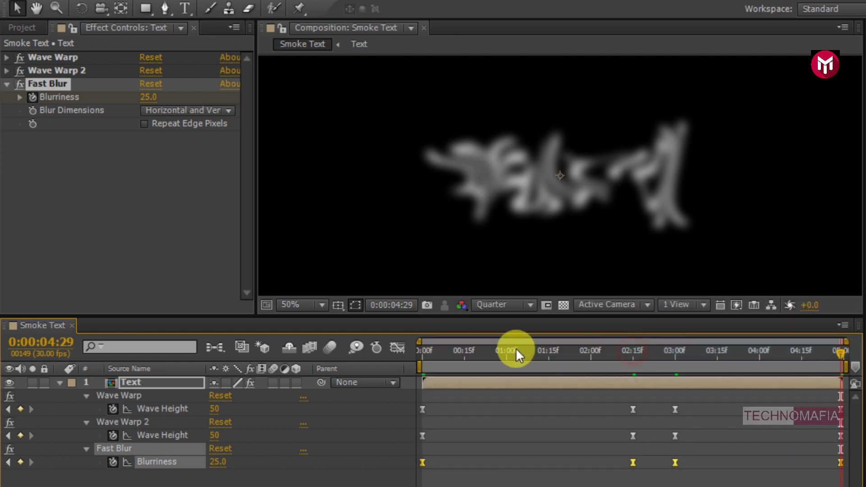
In the speed graph, lengthen the easing influence on the first, 3:00 and last blur keyframes
click(397, 347)
drag(598, 407, 547, 429)
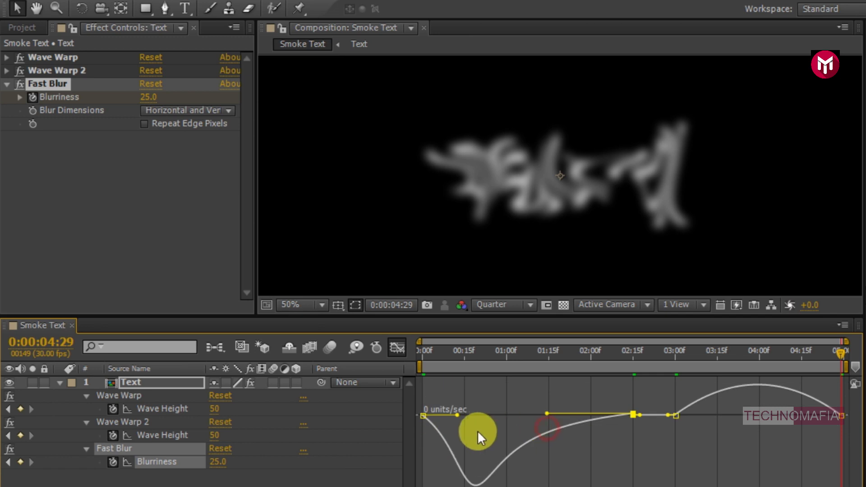
drag(456, 412, 465, 413)
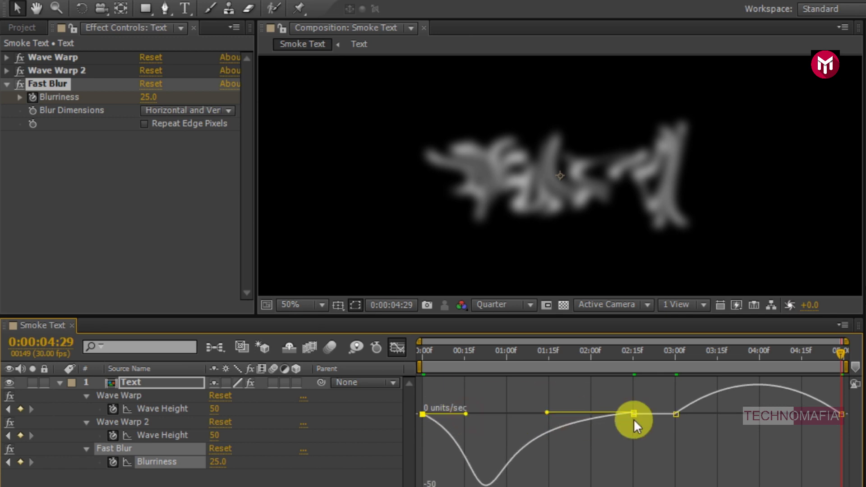
click(675, 414)
drag(701, 413, 737, 415)
drag(812, 421, 794, 421)
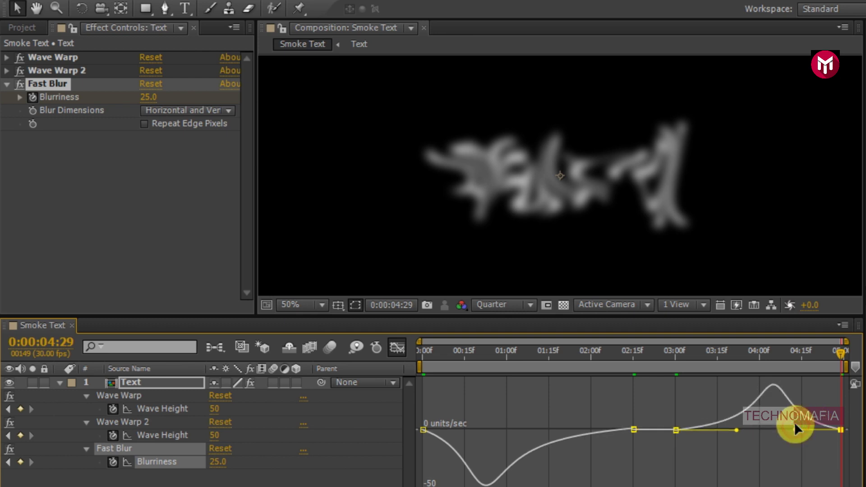
click(388, 345)
click(422, 350)
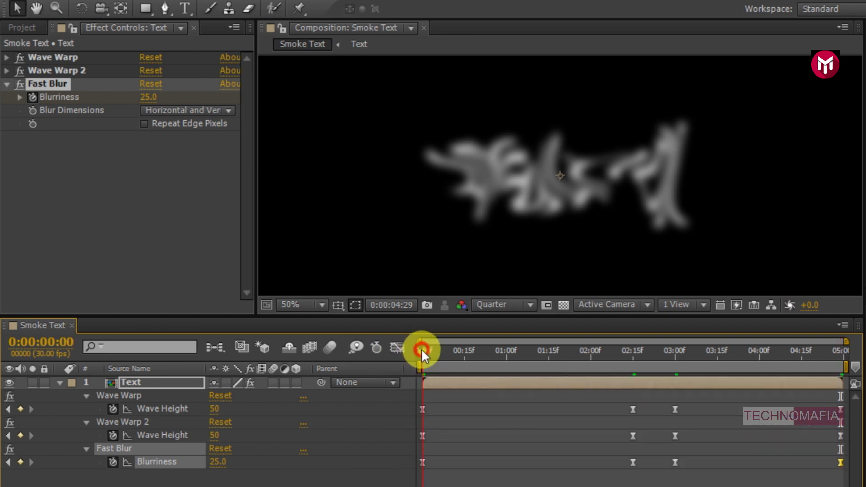
Drag Fast Blur above both Wave Warp effects and collapse its settings
drag(47, 88, 49, 58)
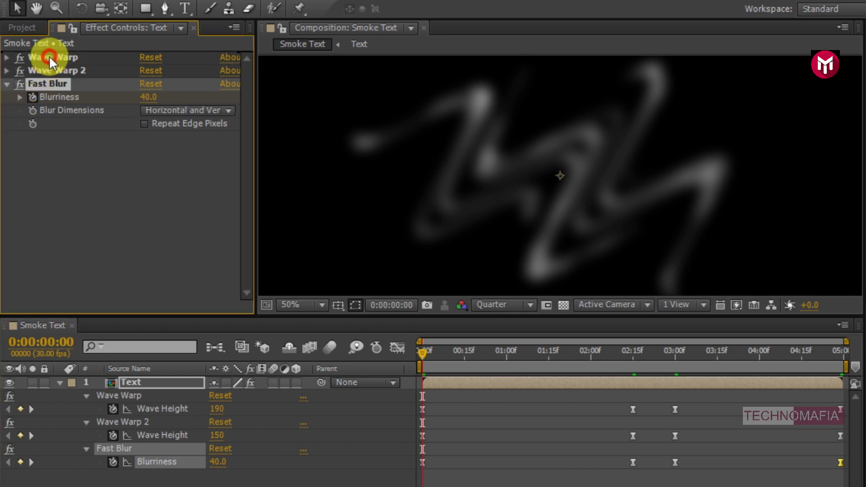
click(7, 56)
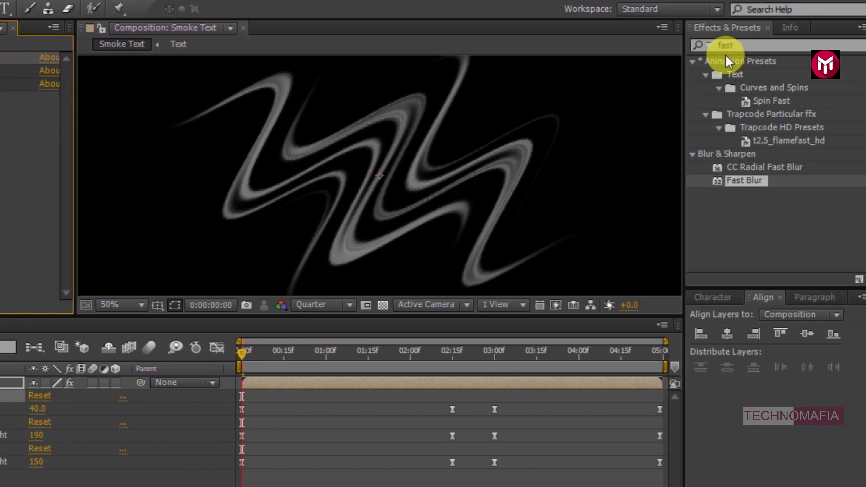
click(724, 45)
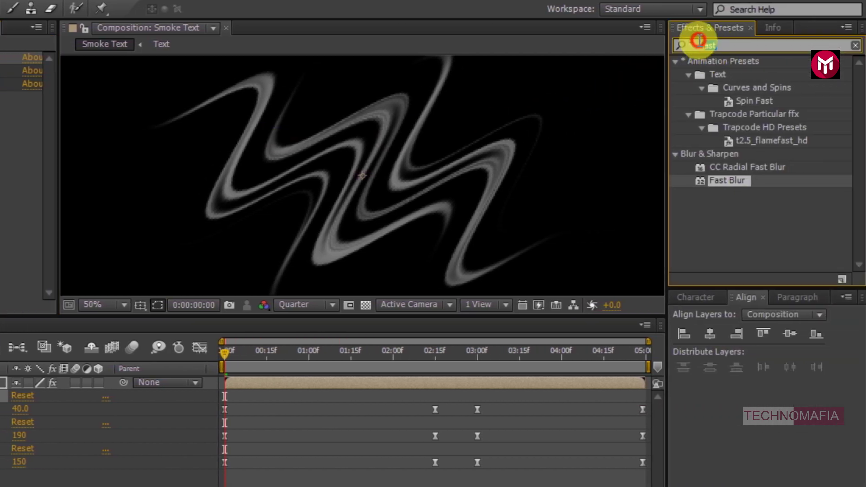
Search 'glow', apply Stylize > Glow to the Text layer, and collapse it
text(glow)
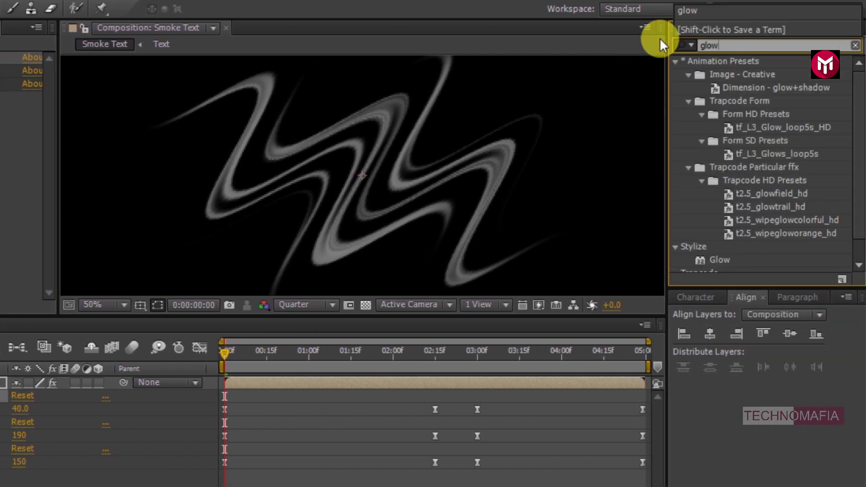
scroll(721, 158, down, 2)
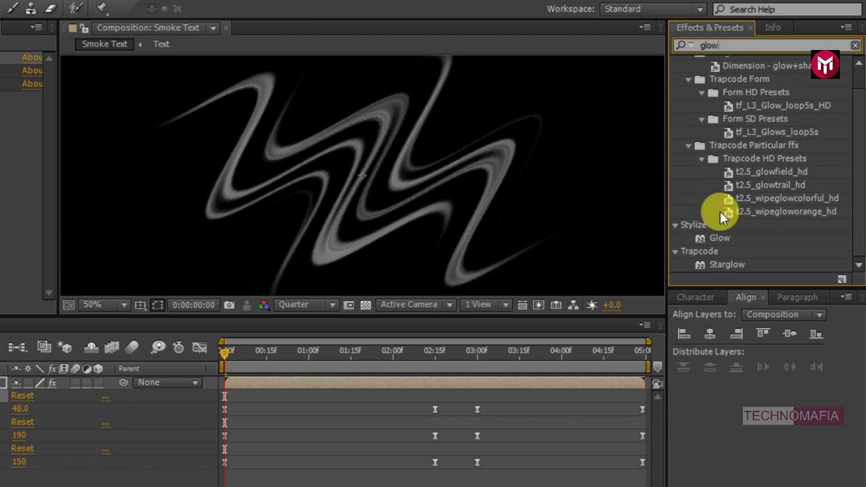
double_click(724, 236)
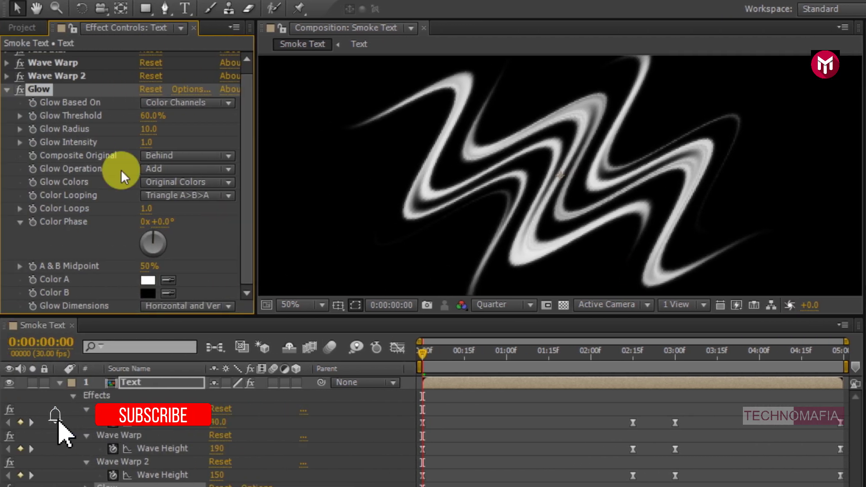
click(6, 90)
Keyframe the Text layer's Opacity at 0% at 0:00
key(t)
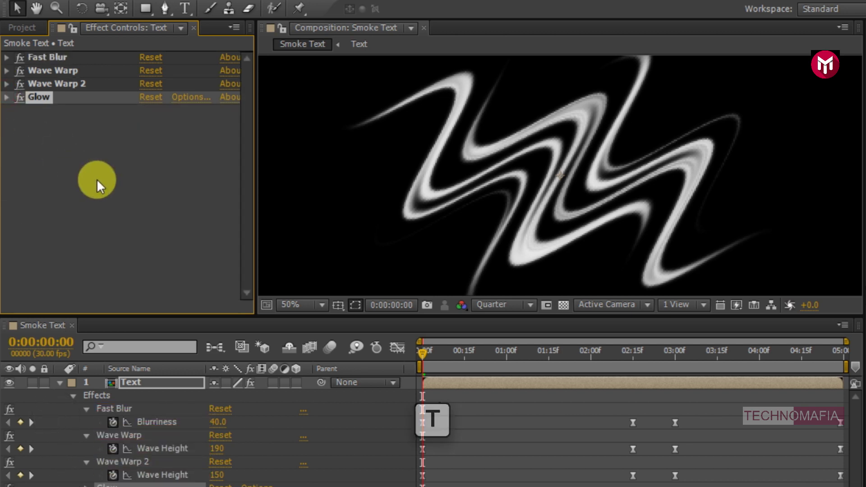
click(144, 383)
key(t)
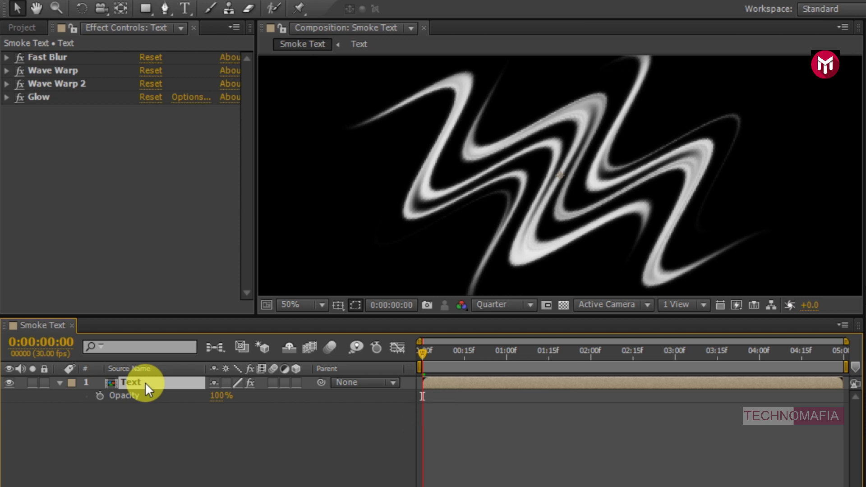
click(97, 395)
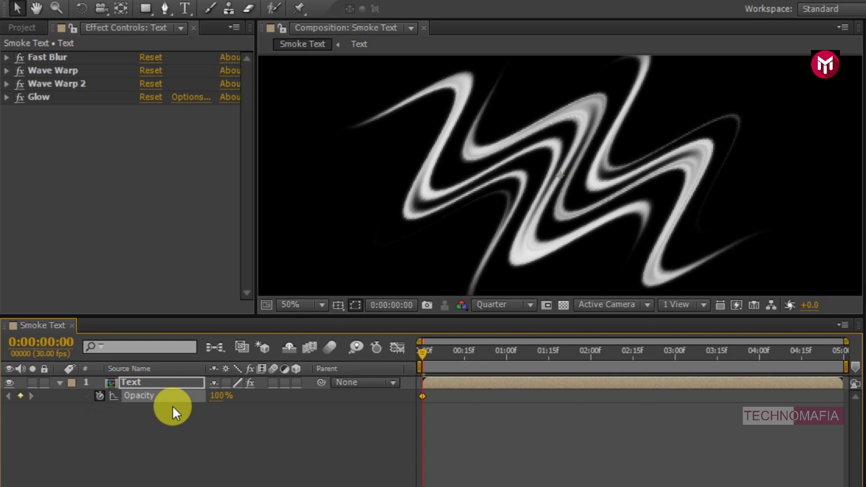
click(214, 397)
text(0)
key(Return)
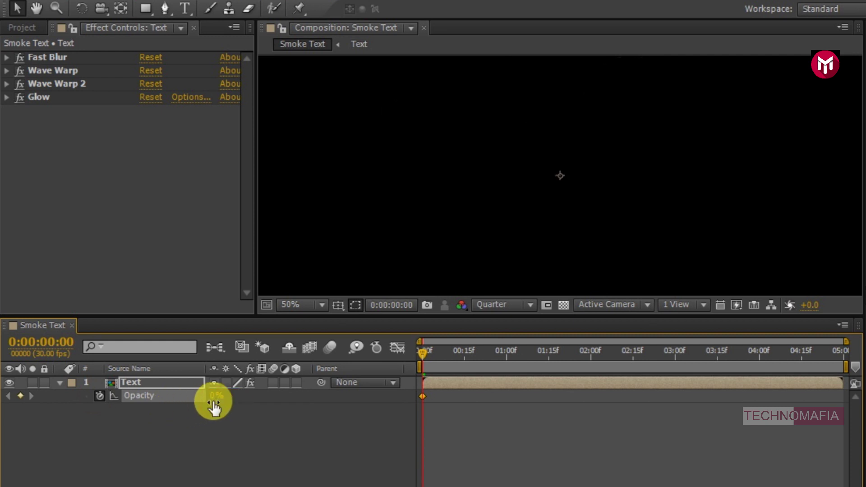
Set Opacity 100% at 2:00 and 3:00, then 0% at the last frame
click(590, 354)
click(215, 397)
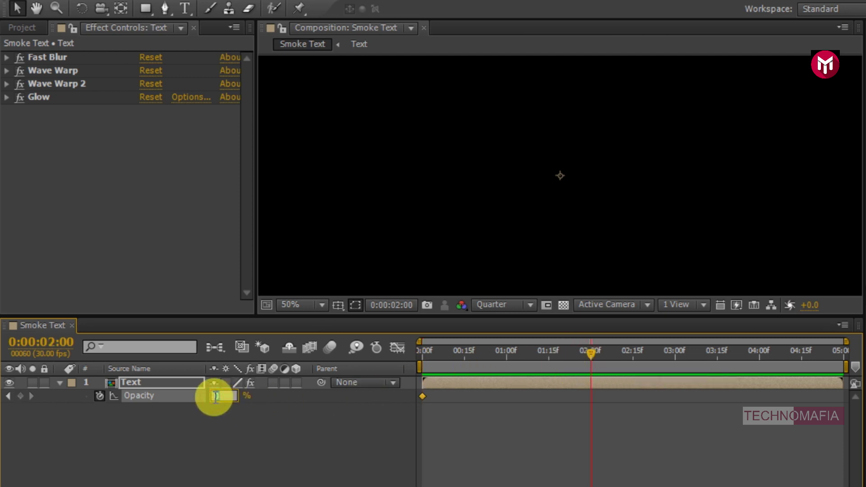
text(100)
key(Return)
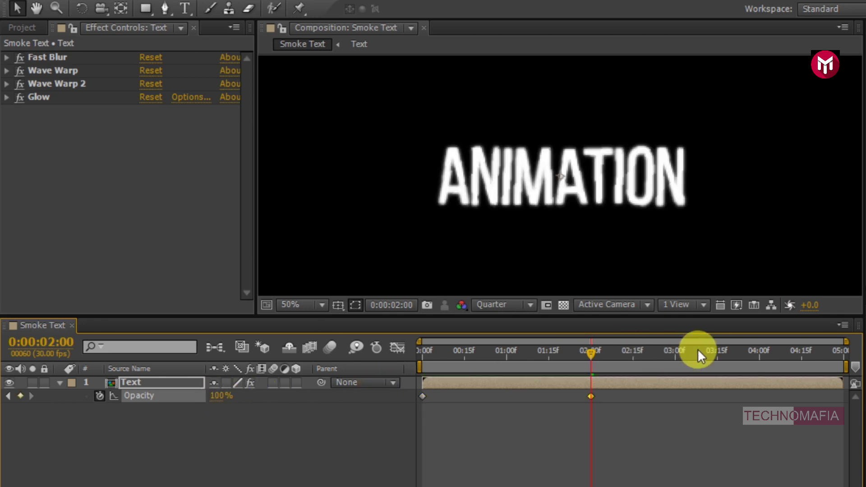
click(676, 351)
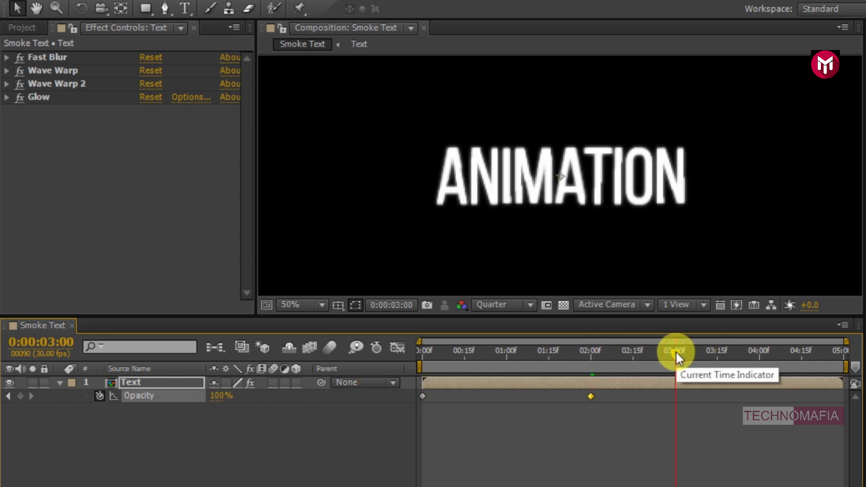
click(20, 396)
click(841, 349)
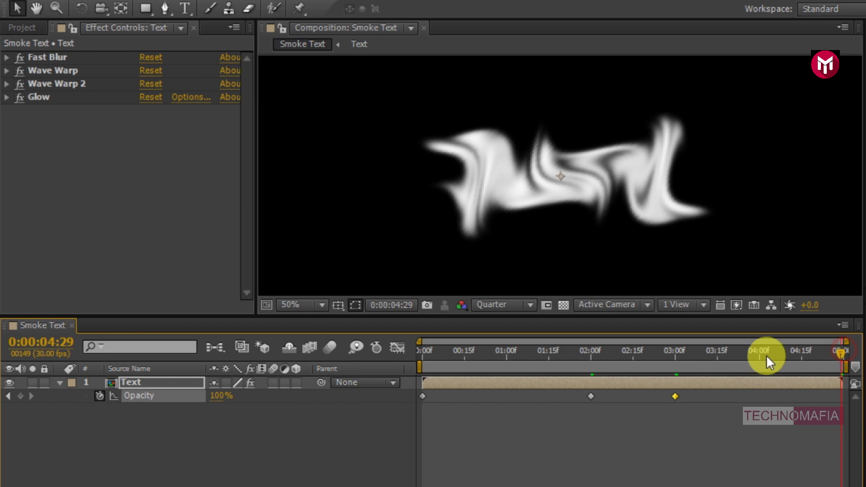
text(0)
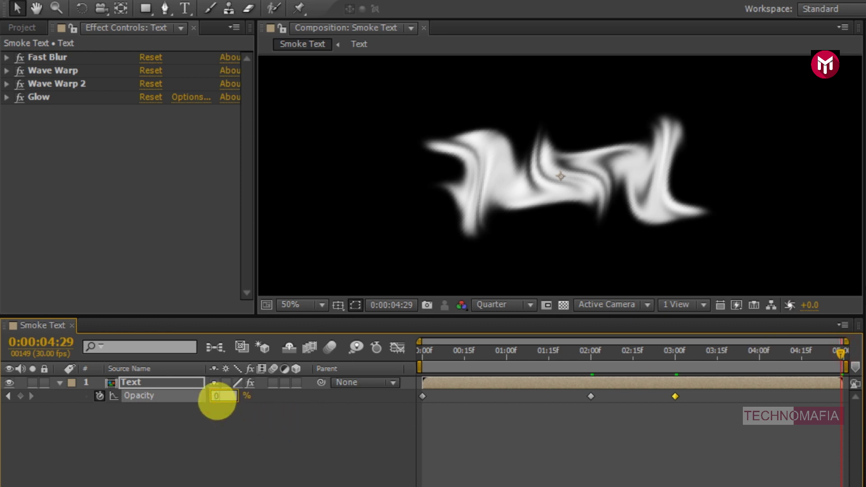
key(Return)
drag(846, 408, 422, 398)
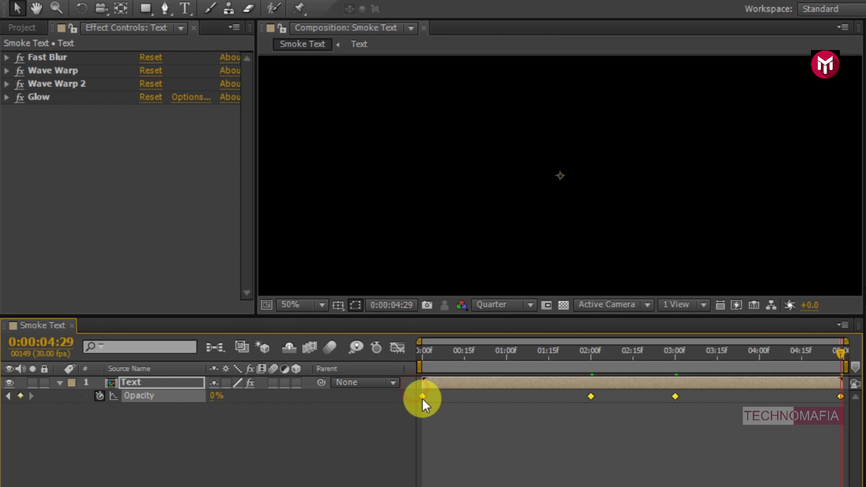
Apply Easy Ease to all four Opacity keyframes
right_click(422, 398)
mouse_move(564, 387)
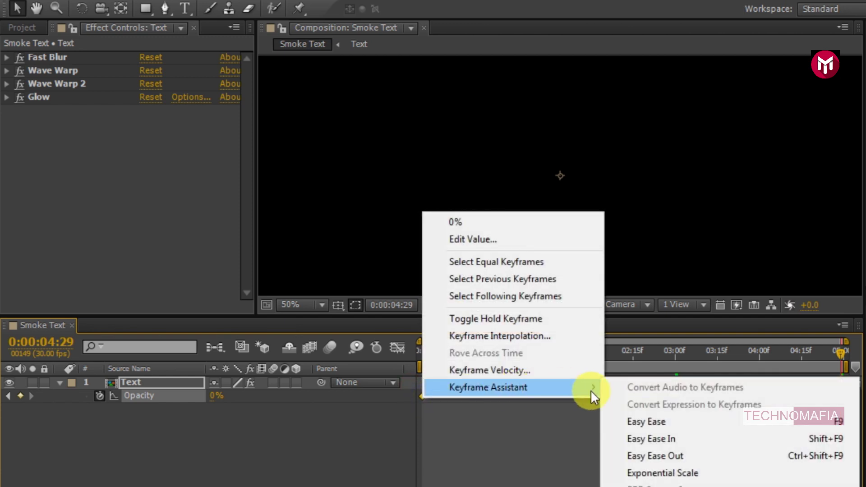
click(635, 423)
Reshape the opacity speed curve by lengthening easing influence at the first, 2:00, 3:00 and last keyframes
click(396, 349)
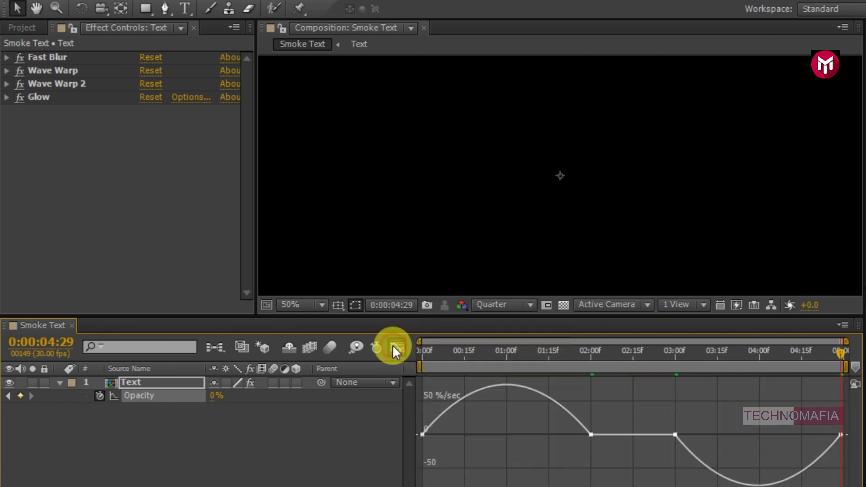
drag(608, 418, 512, 432)
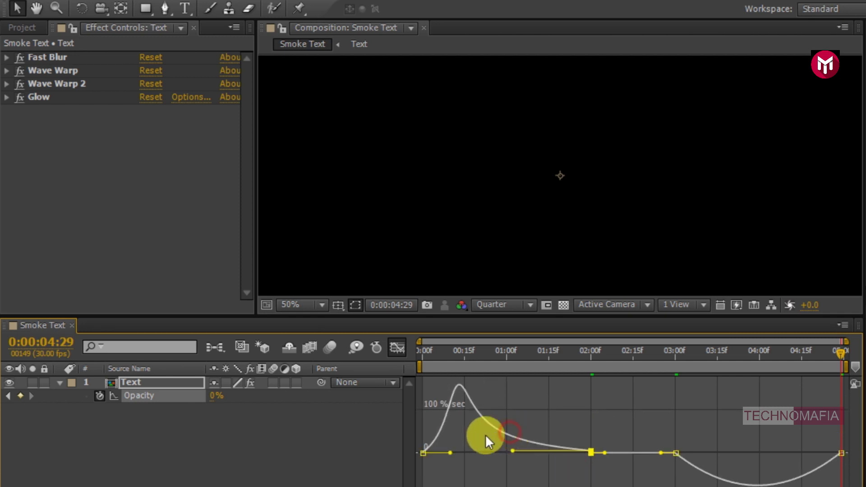
drag(449, 450, 456, 450)
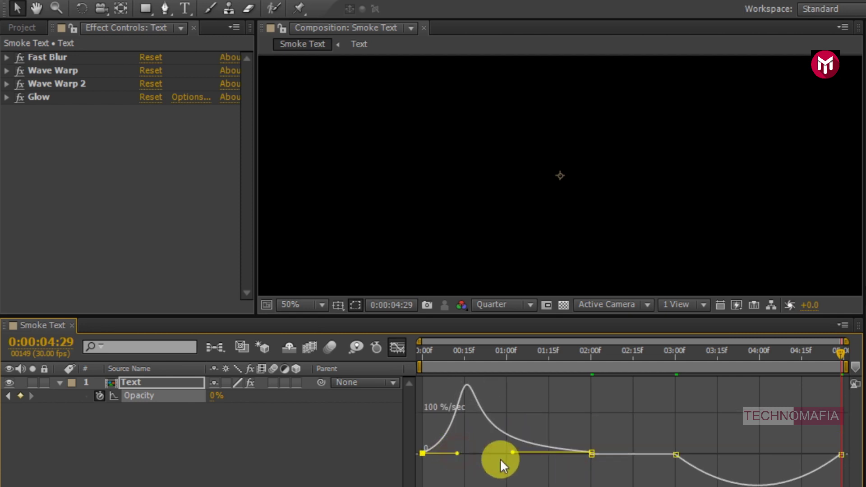
drag(698, 435, 644, 474)
drag(695, 451, 736, 451)
drag(811, 445, 805, 442)
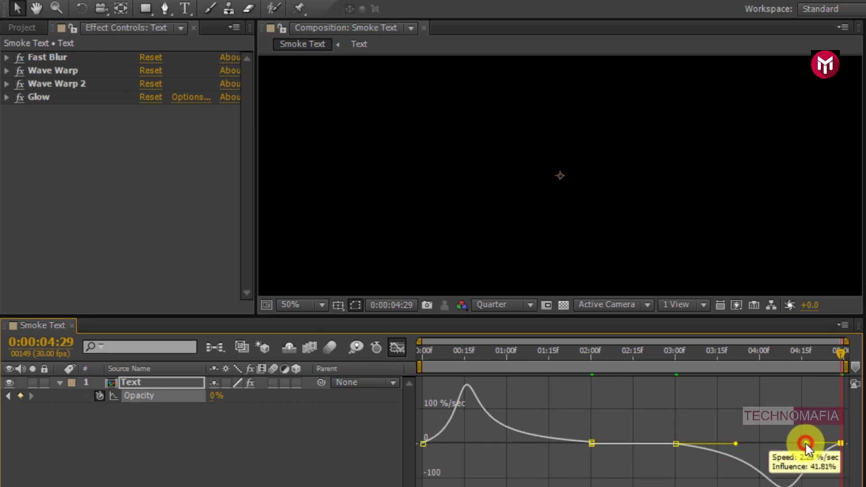
click(398, 348)
key(Home)
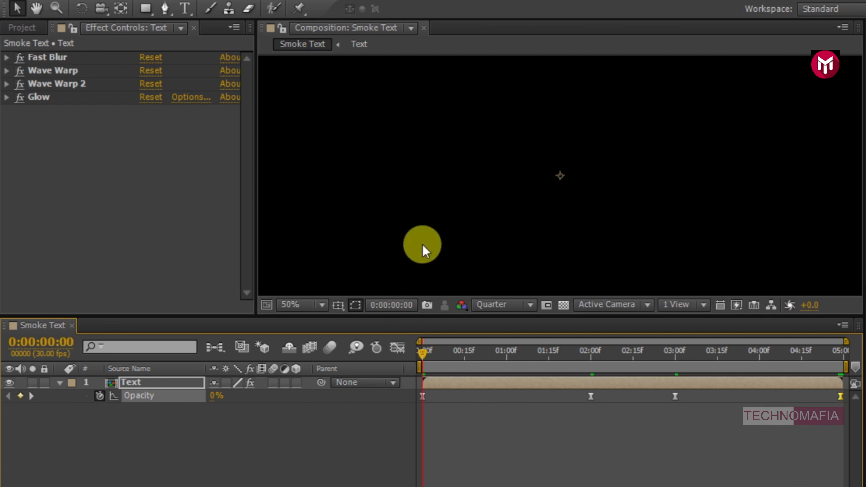
Zoom the viewer to 25% and RAM-preview Smoke Text from the start
key(comma)
key(KP_0)
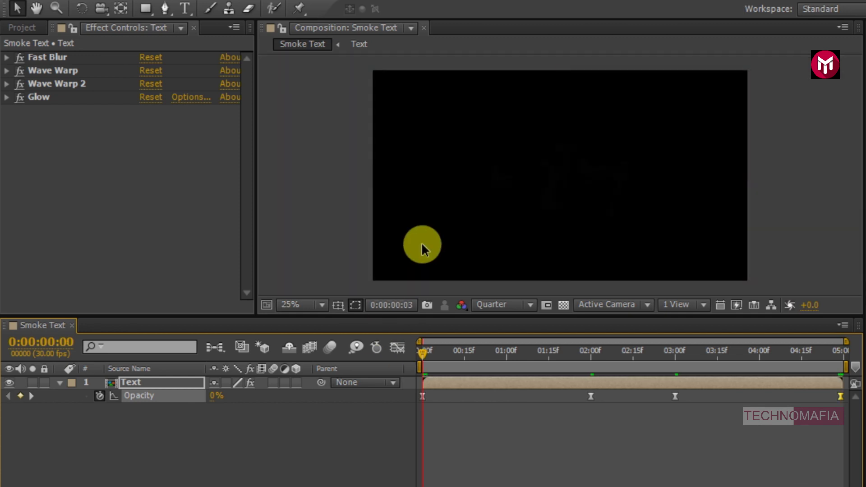